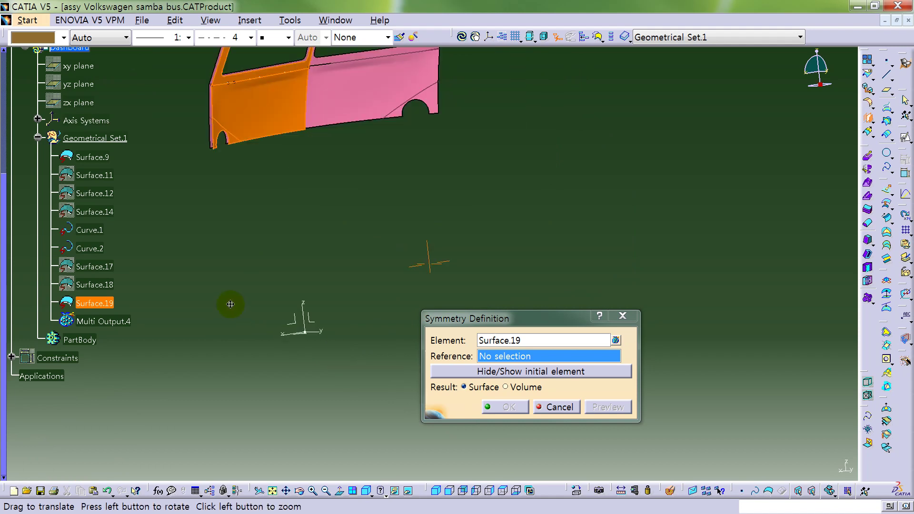
Mirror Surface.19 across the absolute axis system's YZ plane and join it with the mirrored copy using a 0.09 mm merging distance
click(307, 325)
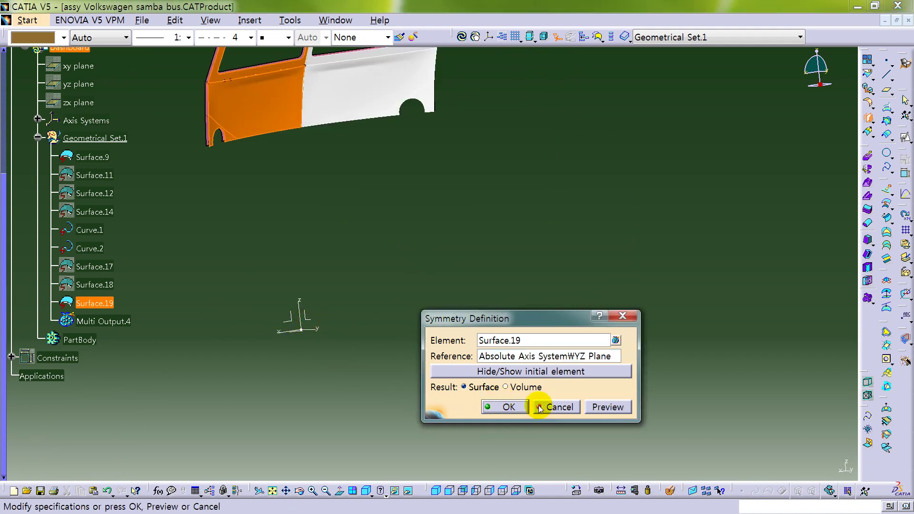
click(512, 406)
middle_drag(465, 202, 749, 207)
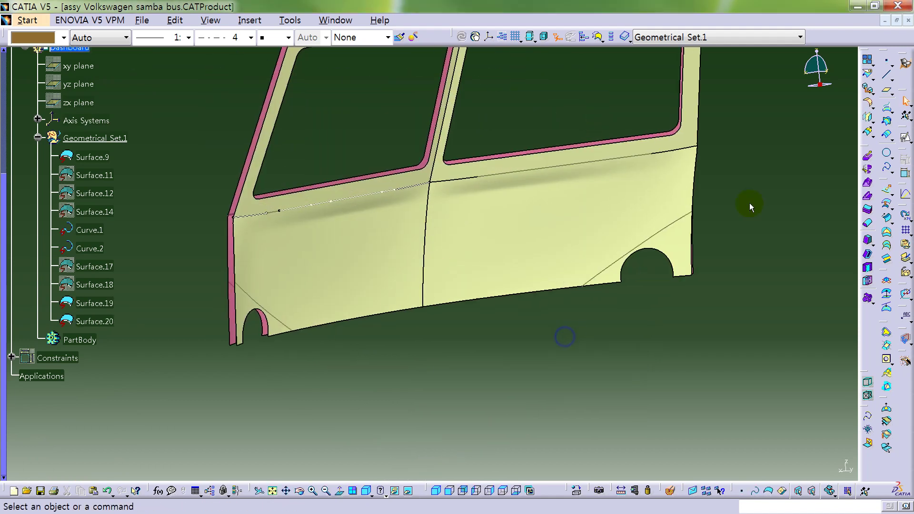
click(864, 60)
click(378, 230)
click(460, 223)
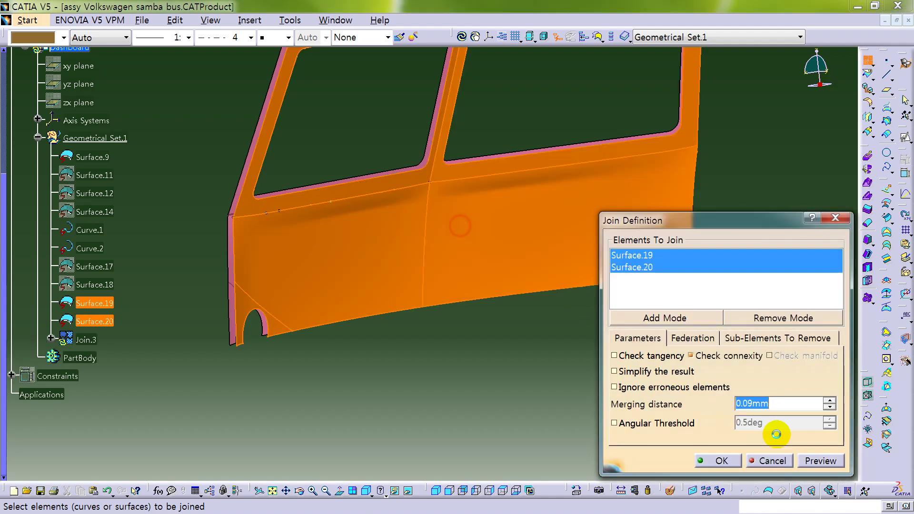
click(821, 461)
click(719, 460)
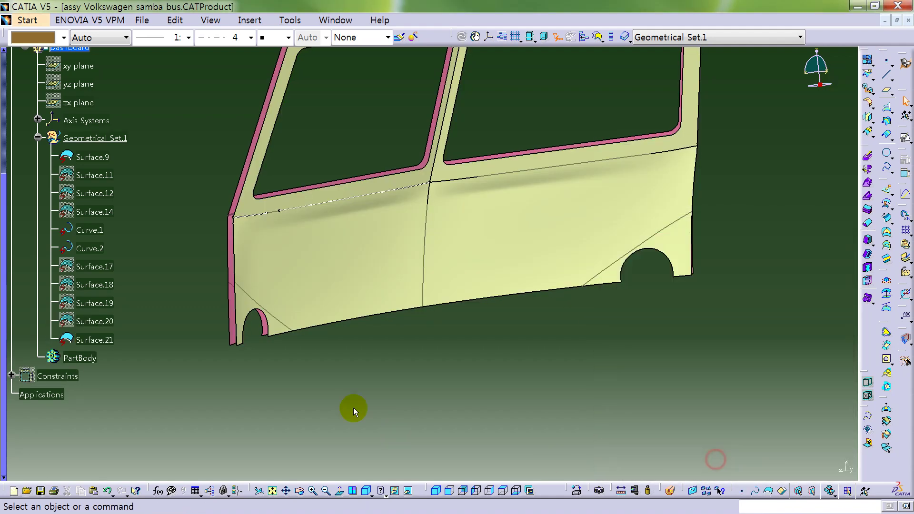
Delete the leftover construction geometry from Surface.11 through Surface.20, including the two curves
click(96, 175)
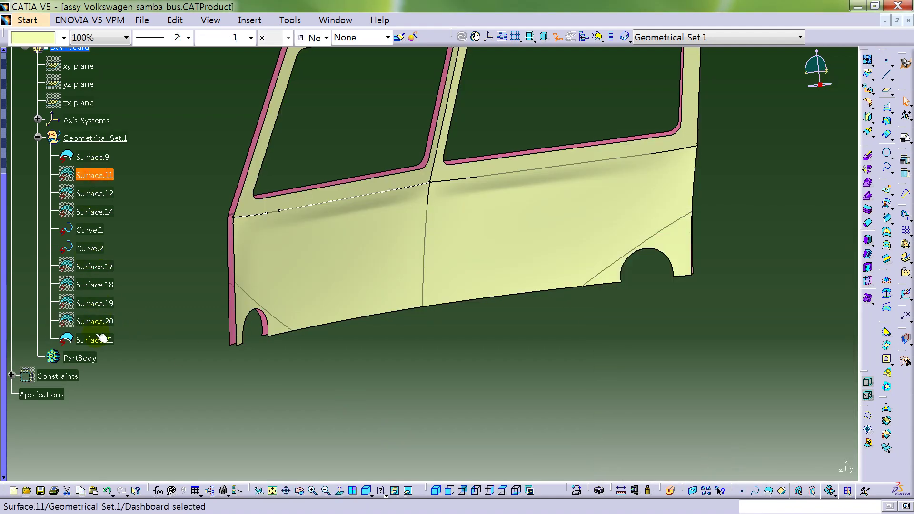
shift+click(98, 320)
right_click(99, 321)
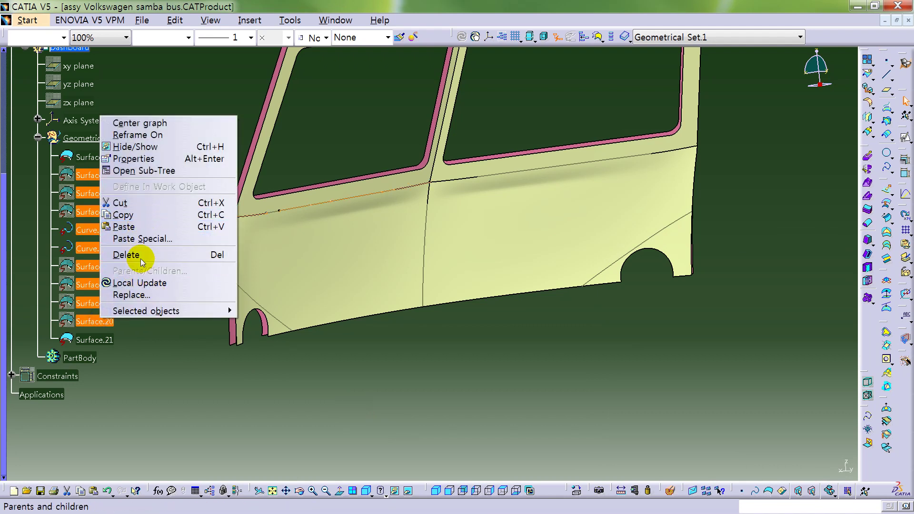
click(135, 255)
Rename Surface.9 as Join and Surface.21 as Offset_0.8mm
click(103, 157)
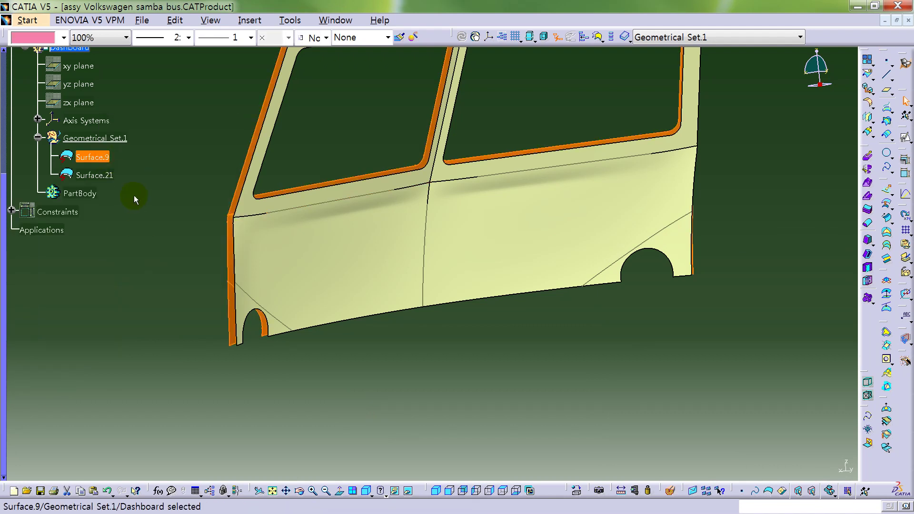
key(alt+Return)
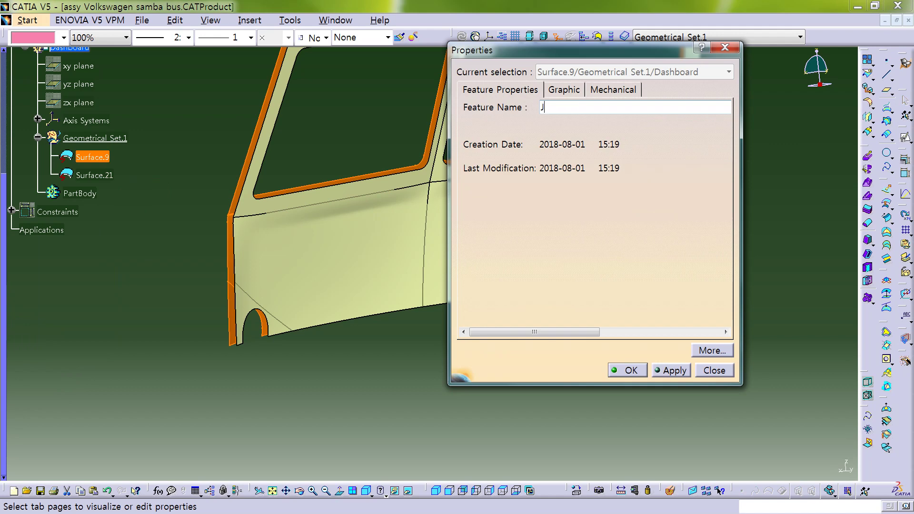
key(Return)
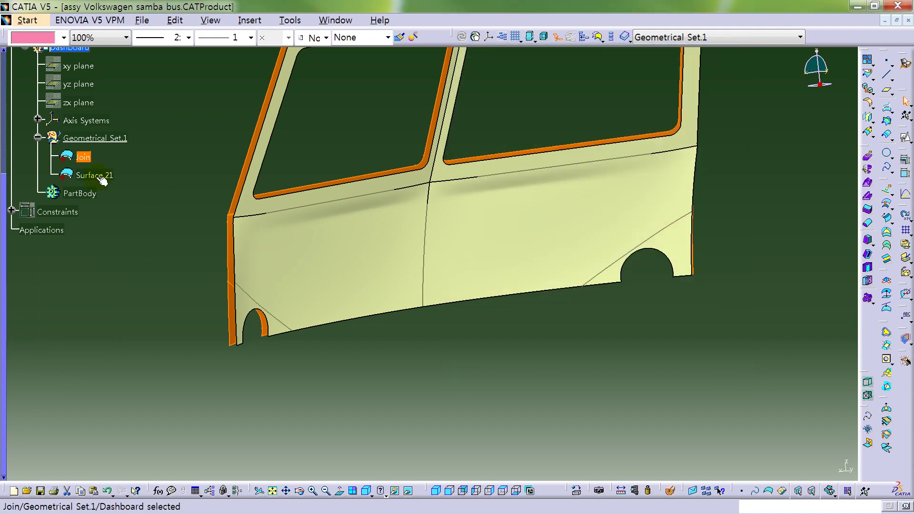
click(89, 175)
key(alt+Return)
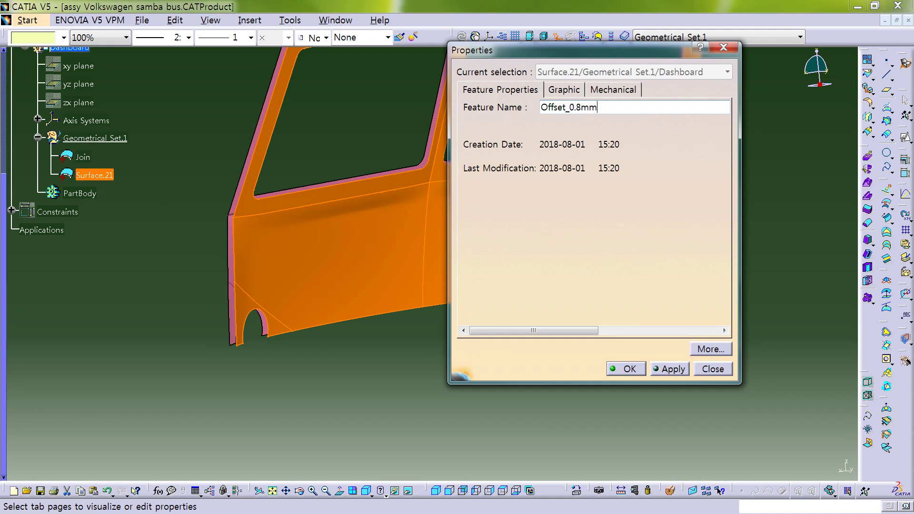
key(Return)
click(313, 144)
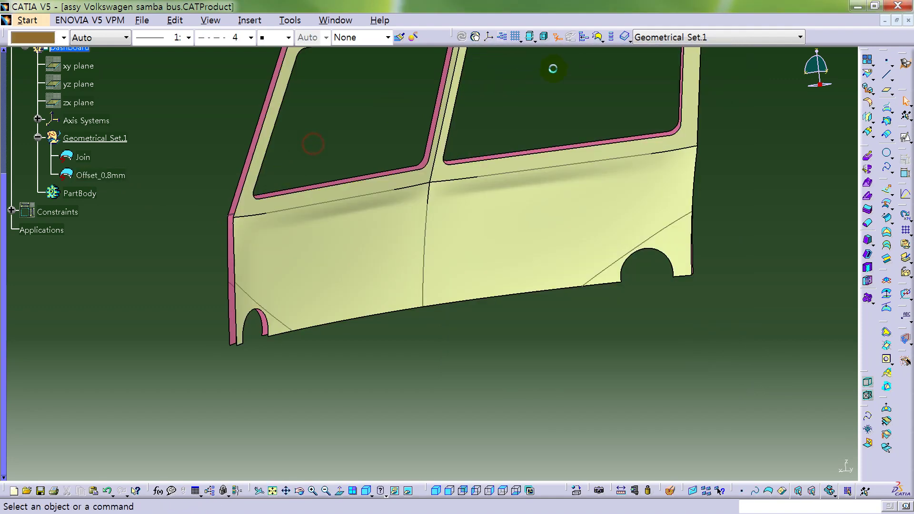
Turn off datum creation and recolor the Offset_0.8mm surface blue
click(558, 35)
click(100, 175)
click(35, 34)
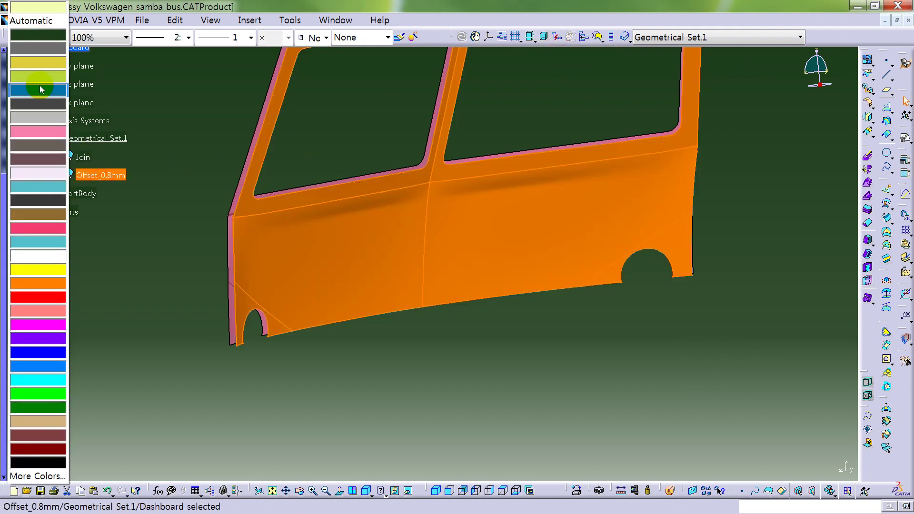
click(44, 93)
click(181, 100)
middle_drag(356, 271, 470, 271)
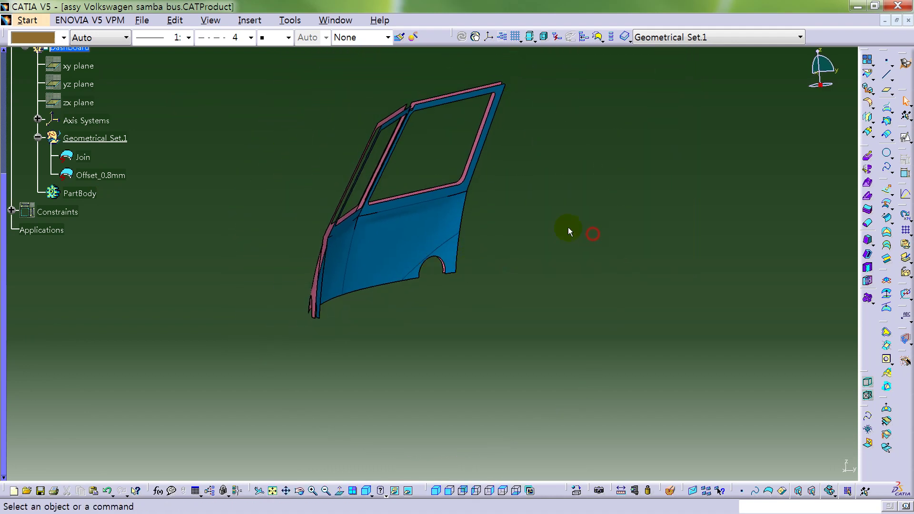
Create a plane offset 51 mm from the XY plane of the absolute axis system
click(886, 90)
middle_drag(357, 220, 380, 367)
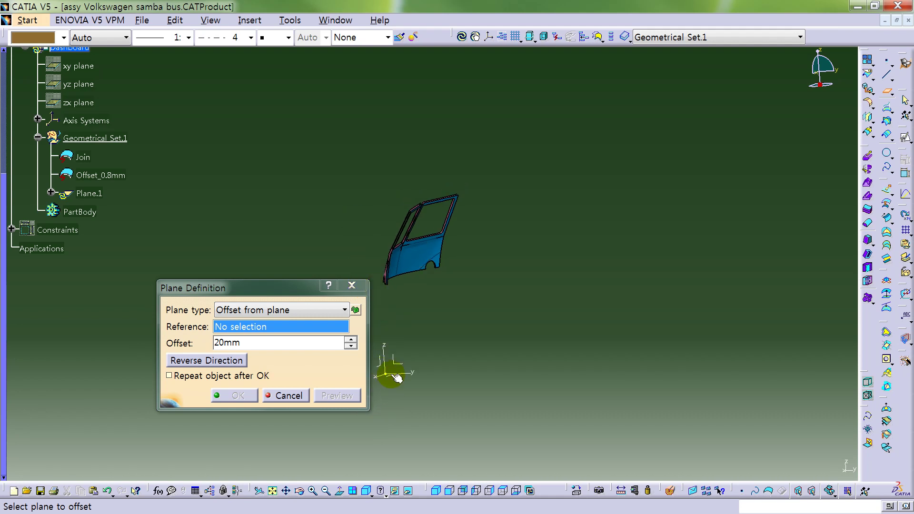
click(391, 381)
text(5)
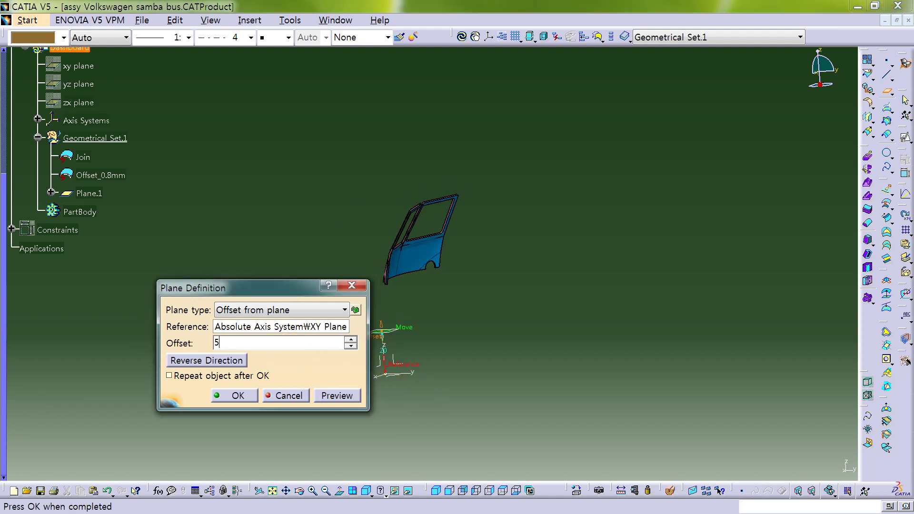
key(Return)
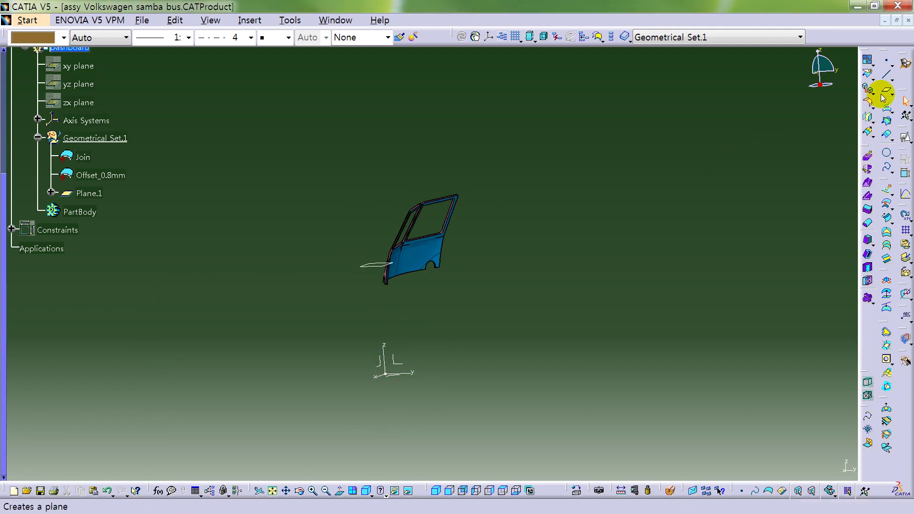
Create a plane offset 1 mm from Plane.1 and another offset 1.8 mm from Plane.2
click(883, 92)
click(377, 270)
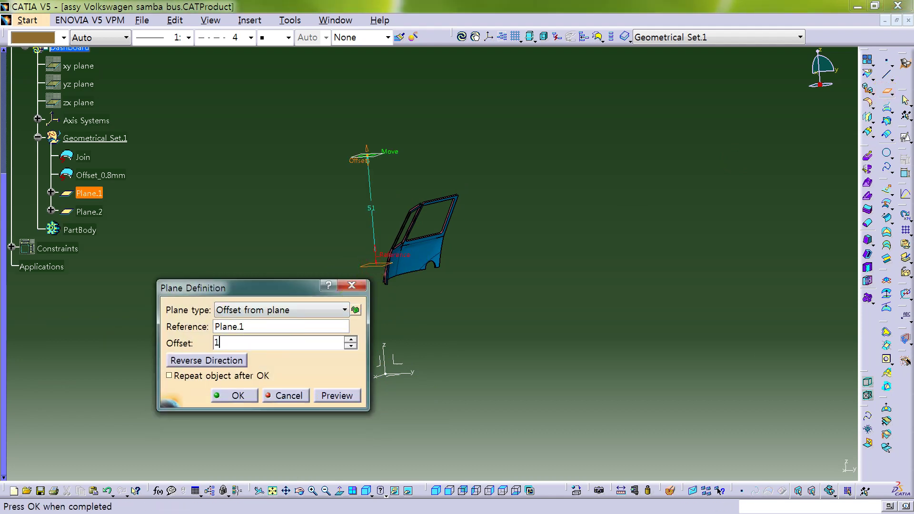
key(Return)
click(886, 91)
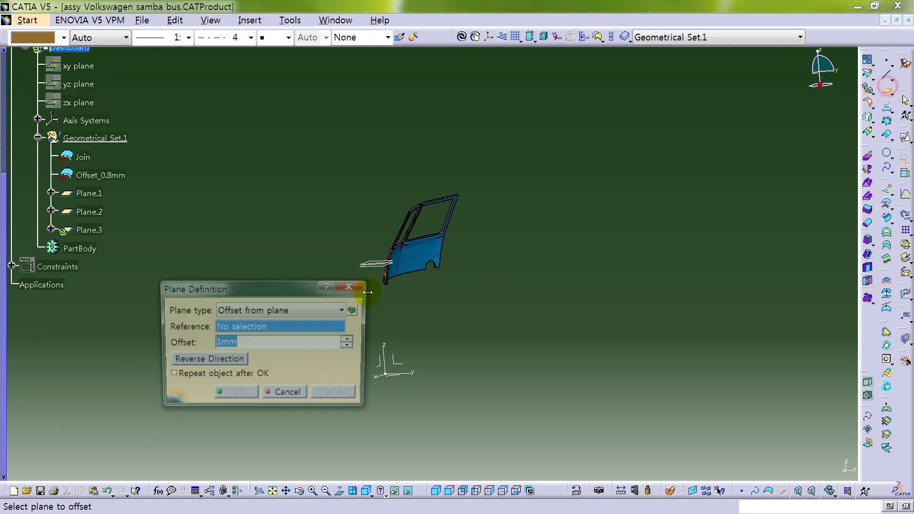
click(380, 262)
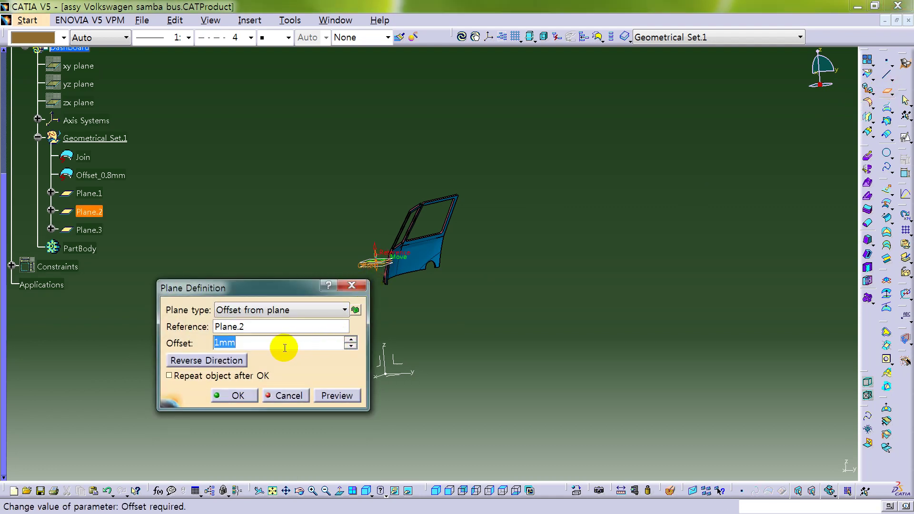
text(1.8)
key(Return)
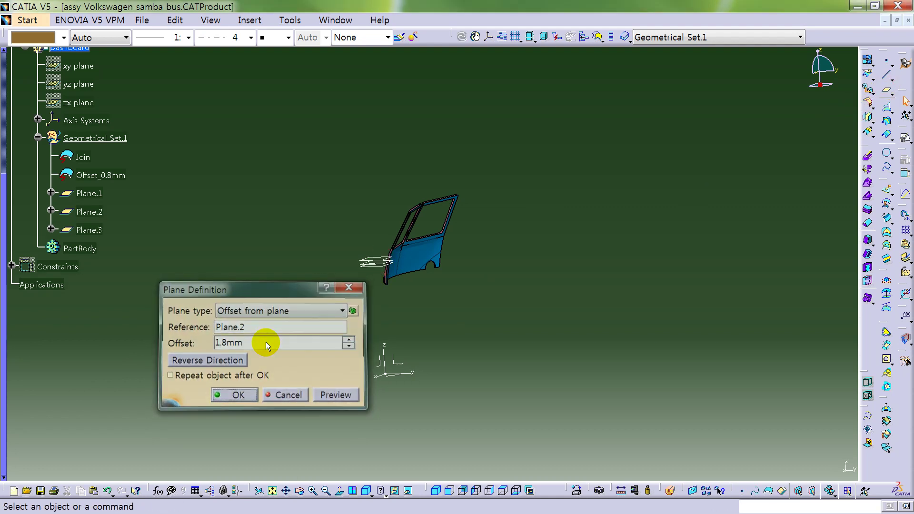
Start a sketch on the YZ plane of the absolute axis system and dim the 3D background geometry
click(406, 368)
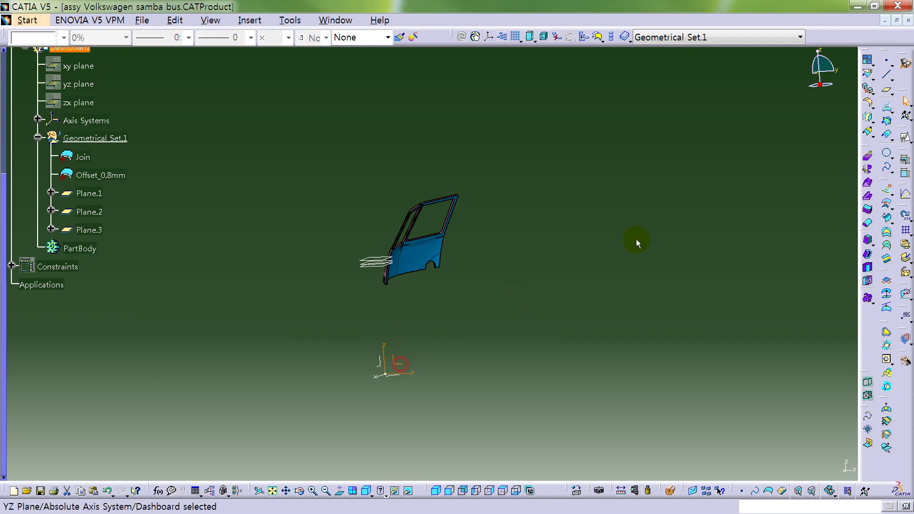
click(904, 138)
click(809, 332)
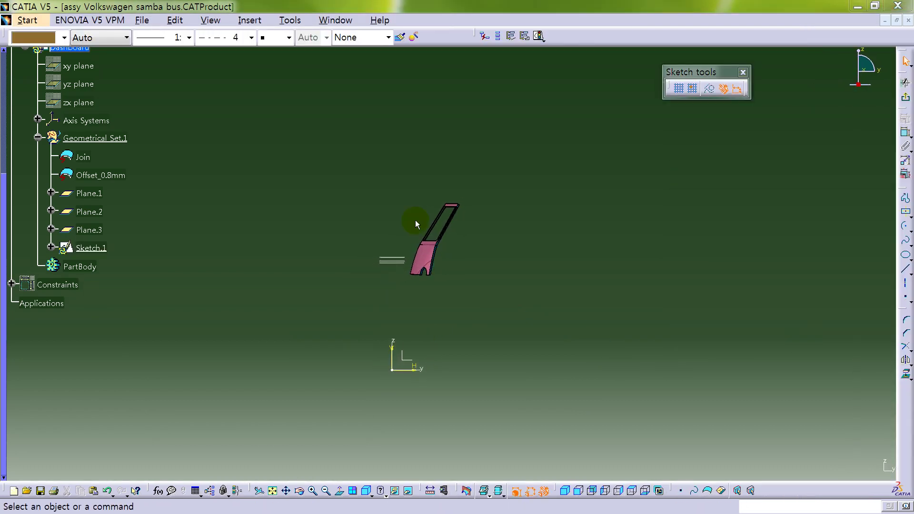
middle_drag(479, 321, 494, 398)
click(498, 490)
click(495, 475)
click(522, 274)
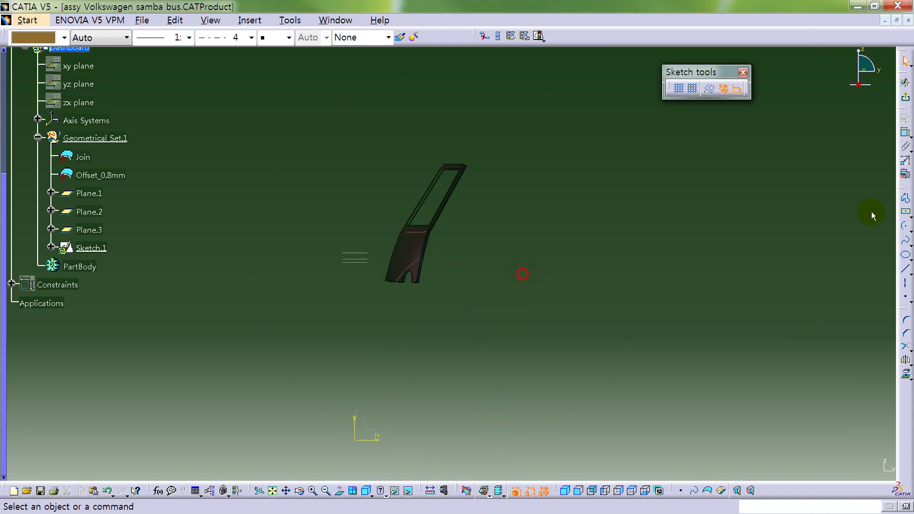
Sketch a shallow arc from the vertical axis to about H 20.6 mm, near the rear edge of the body panel below the windows
click(908, 228)
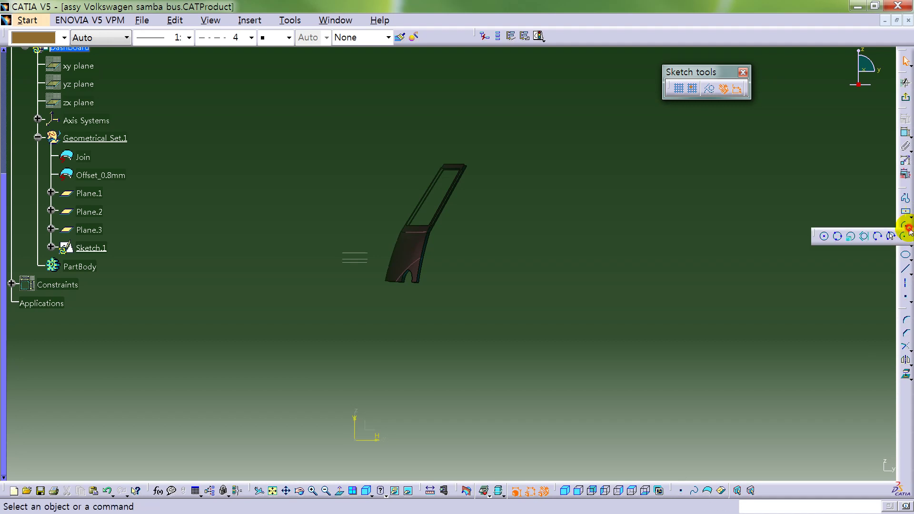
click(891, 235)
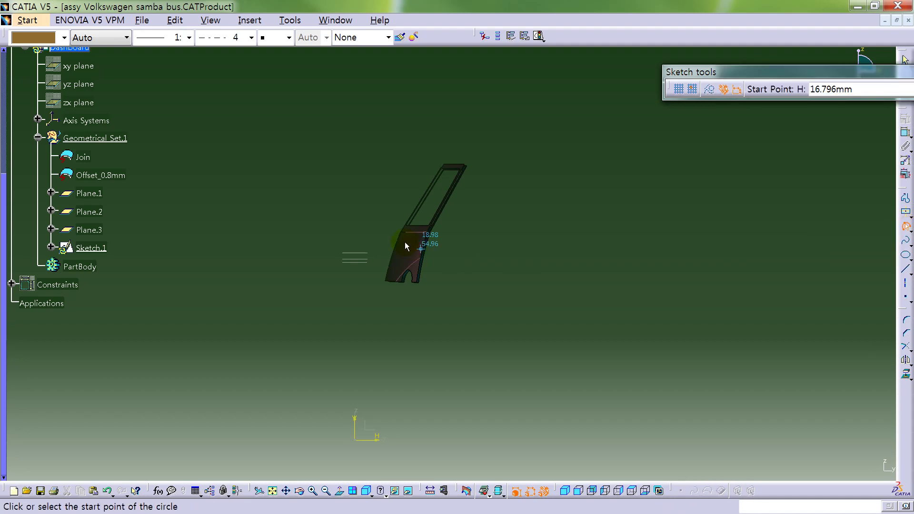
click(356, 225)
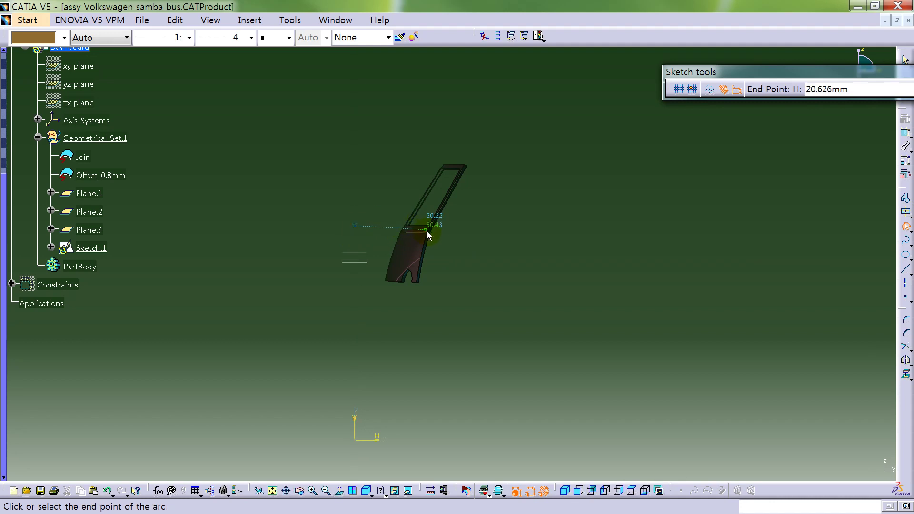
click(426, 231)
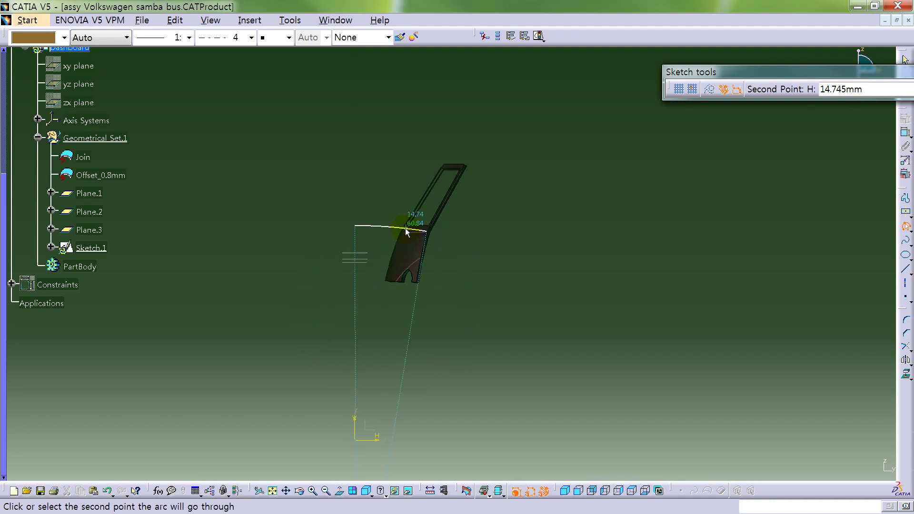
click(405, 231)
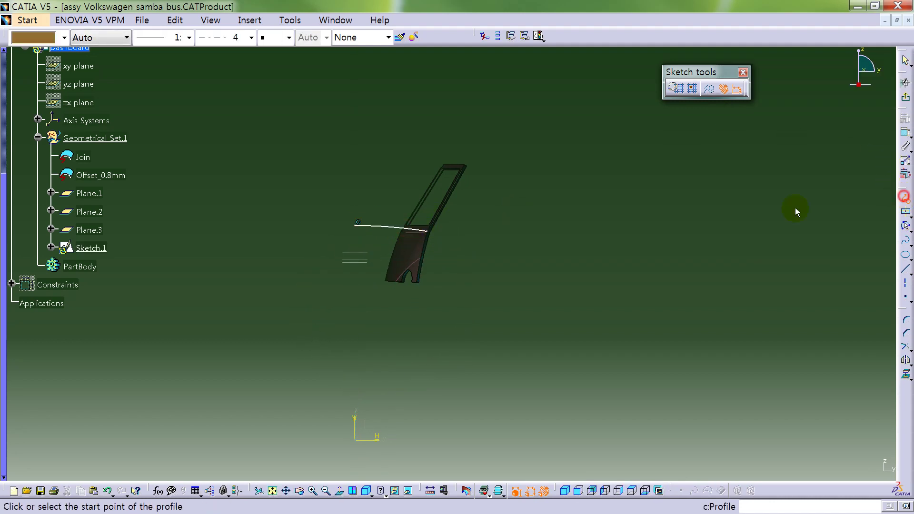
Sketch a profile from the arc's outer end with a short vertical line down, followed by a three-point arc curving outward and down
click(904, 198)
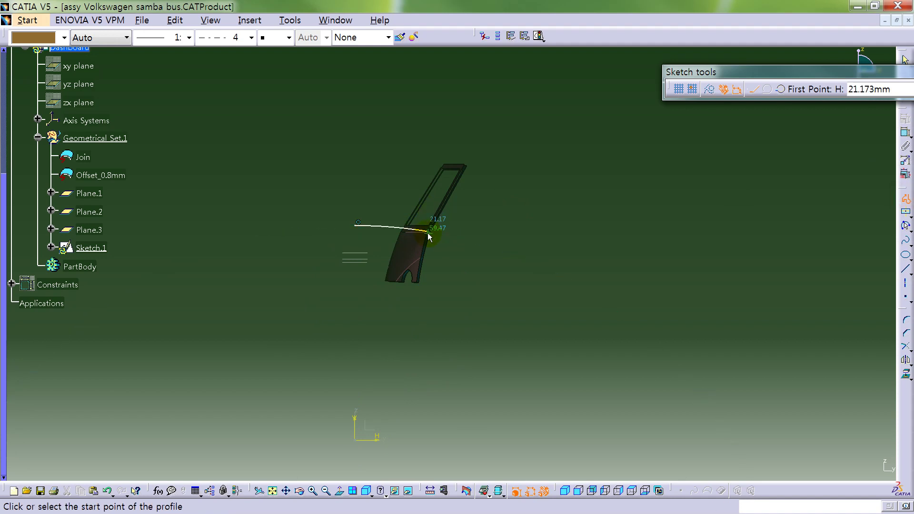
scroll(442, 252, up, 5)
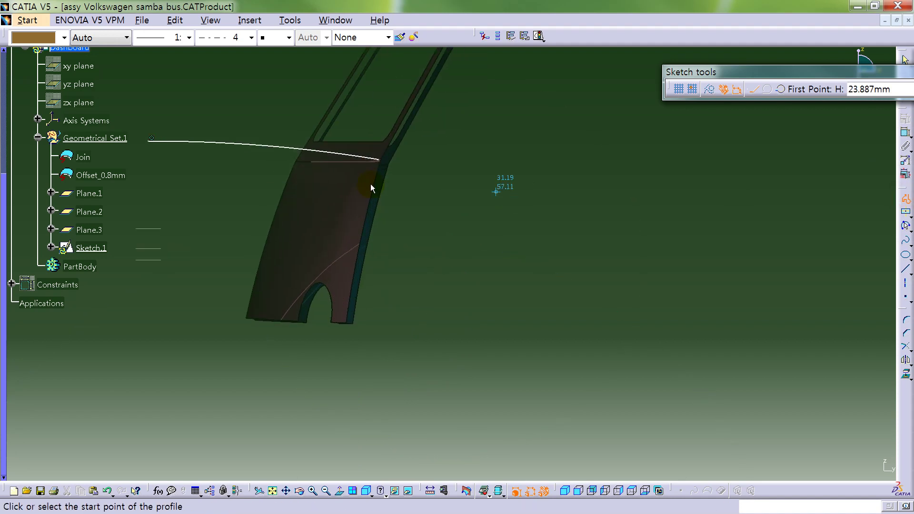
click(381, 160)
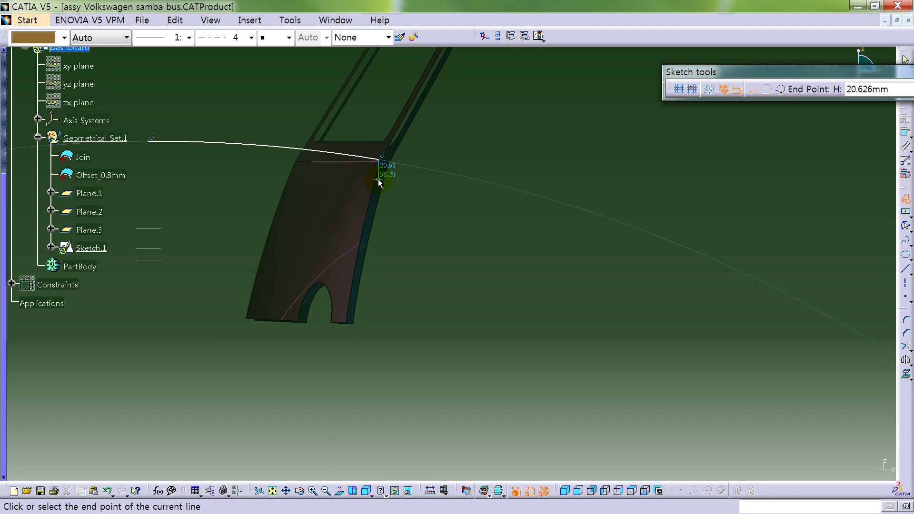
click(780, 89)
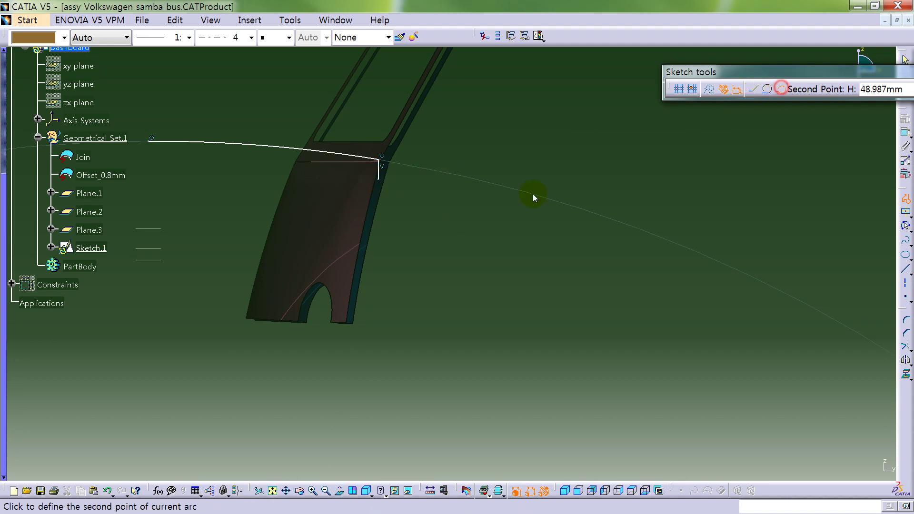
click(481, 204)
double_click(548, 263)
middle_drag(510, 228, 736, 127)
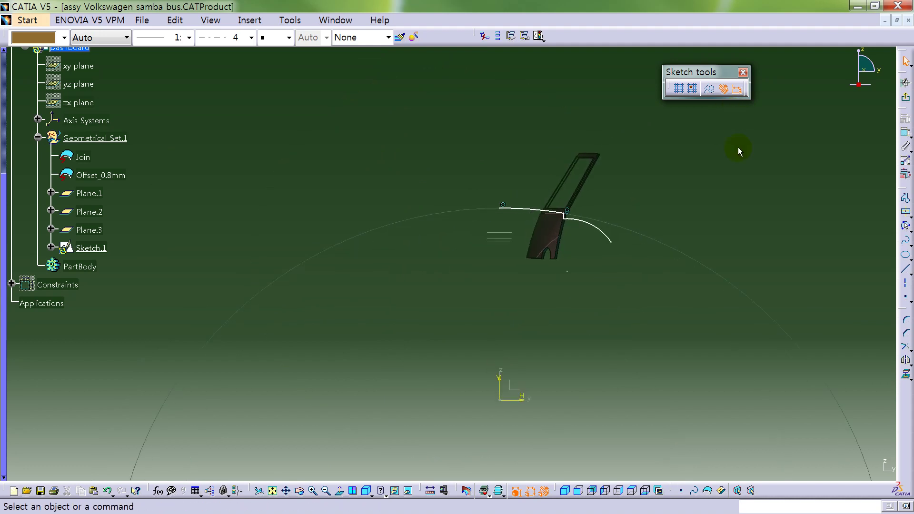
Dimension the horizontal distance from the vertical axis to the short vertical line as 21 mm
click(905, 133)
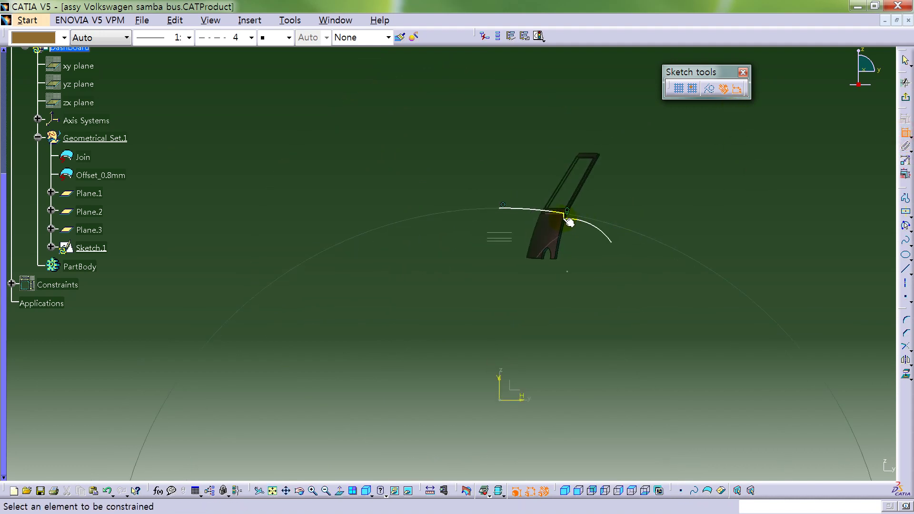
click(563, 216)
click(499, 377)
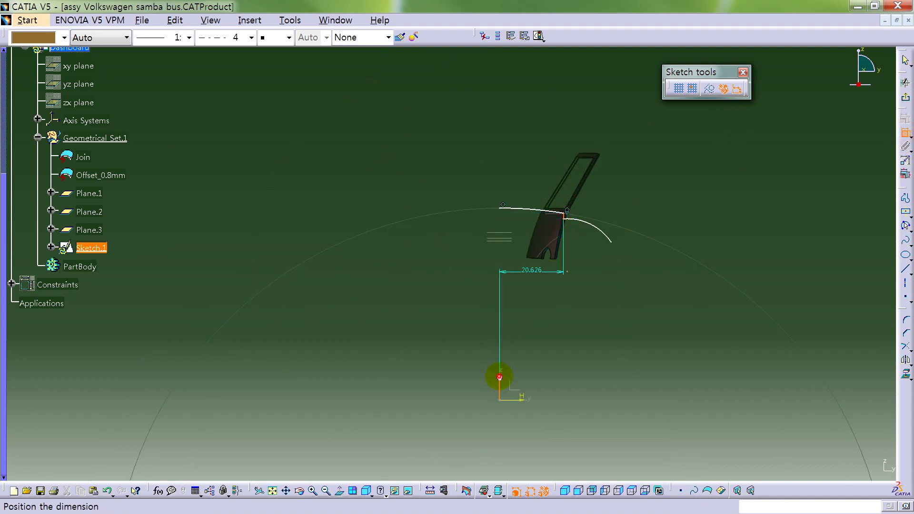
click(529, 181)
double_click(528, 179)
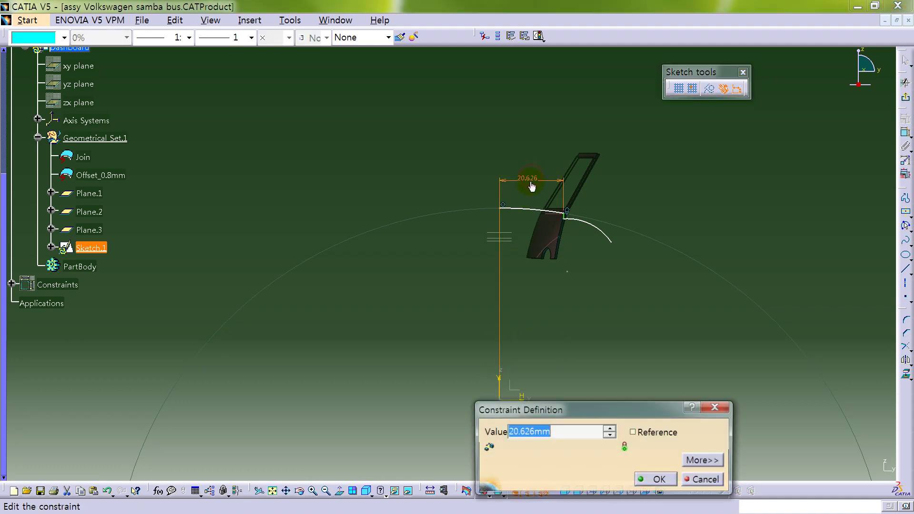
key(Return)
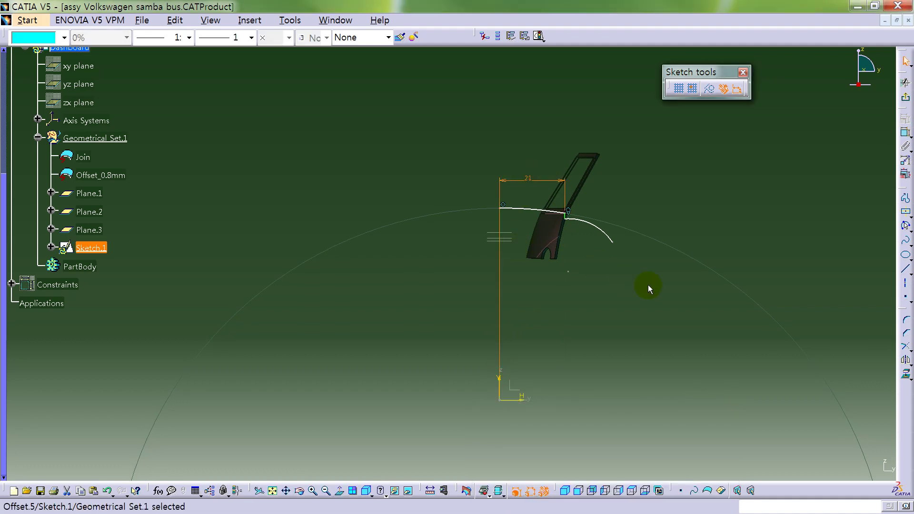
Dimension the length of the short vertical line between the two arcs as 0.5 mm
click(567, 218)
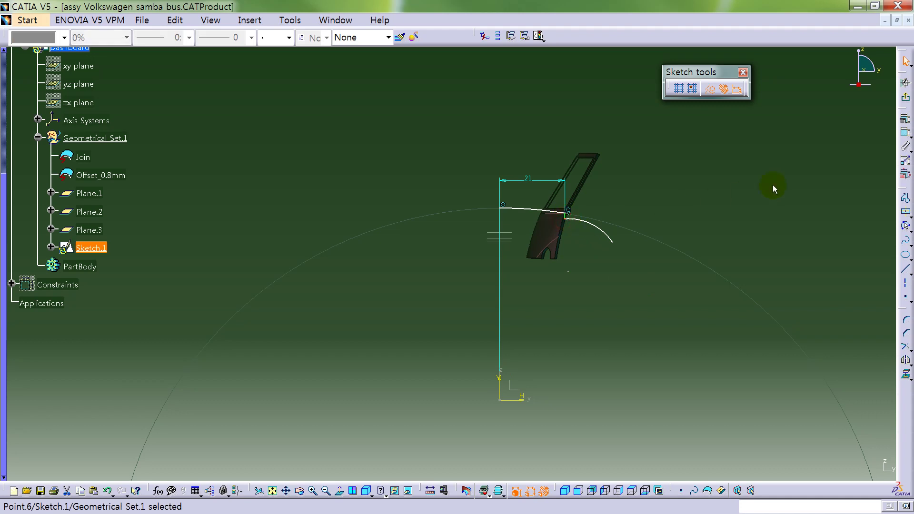
click(880, 147)
click(905, 132)
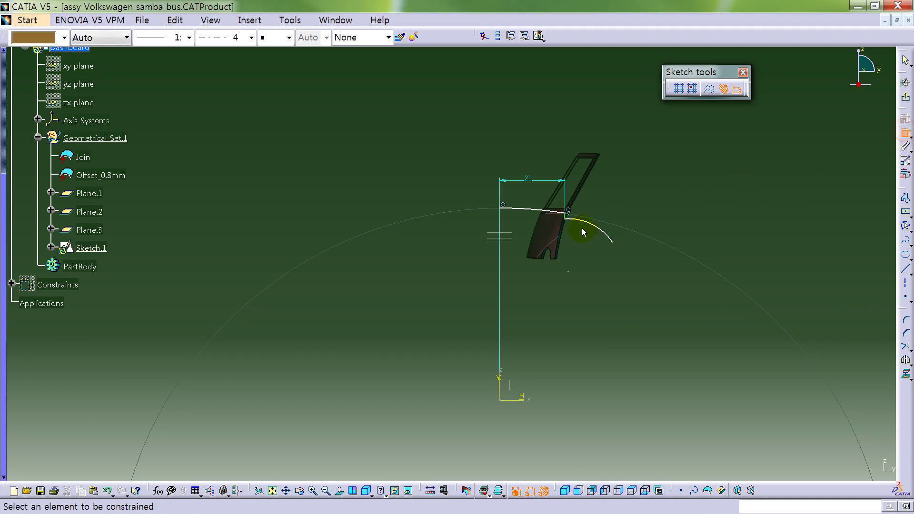
click(568, 217)
click(606, 189)
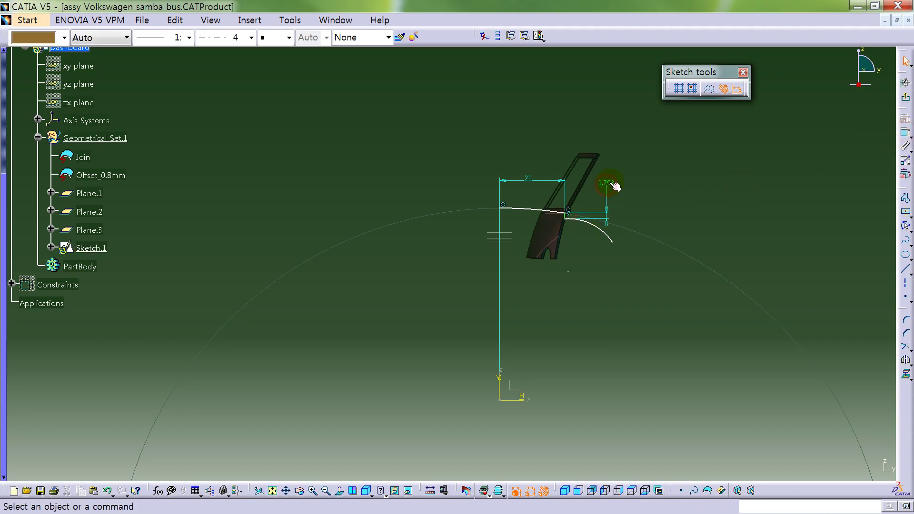
double_click(606, 183)
text(0.5)
key(Return)
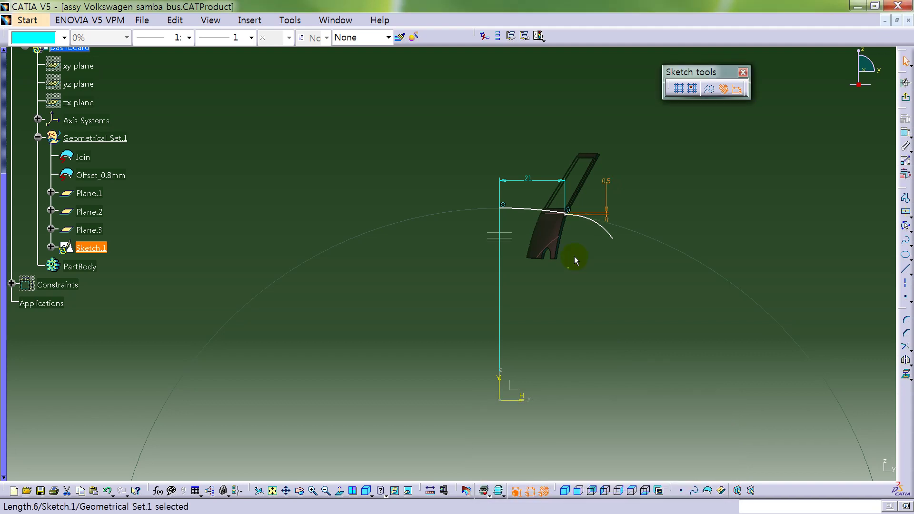
click(576, 306)
Add a radius dimension to the shallow upper arc
click(905, 133)
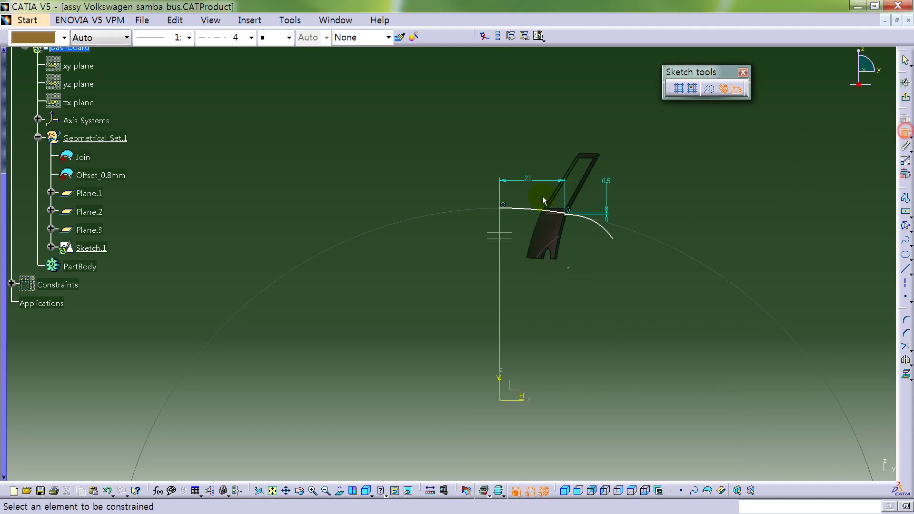
click(546, 209)
click(536, 193)
Dimension the horizontal distance between the upper arc's centre and the vertical axis as 2 mm
mouse_move(591, 279)
middle_down()
mouse_move(587, 255)
mouse_move(462, 348)
middle_up()
click(466, 353)
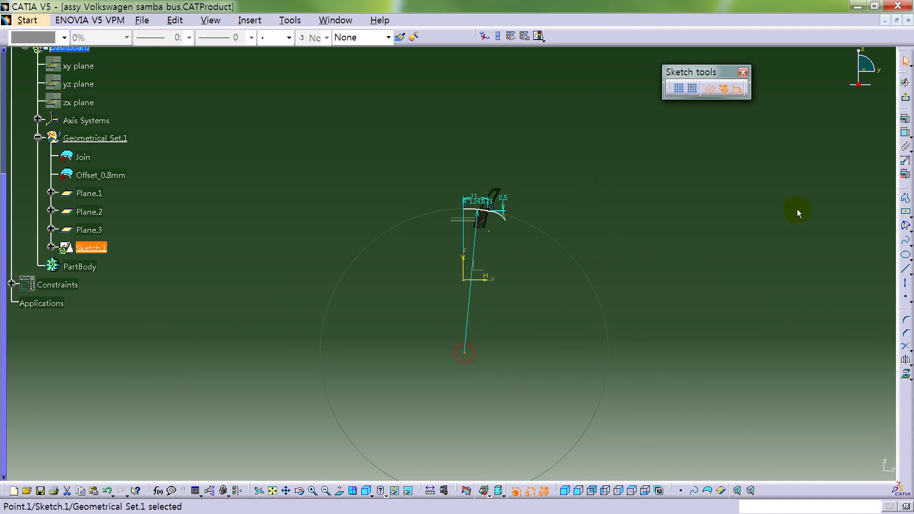
click(905, 133)
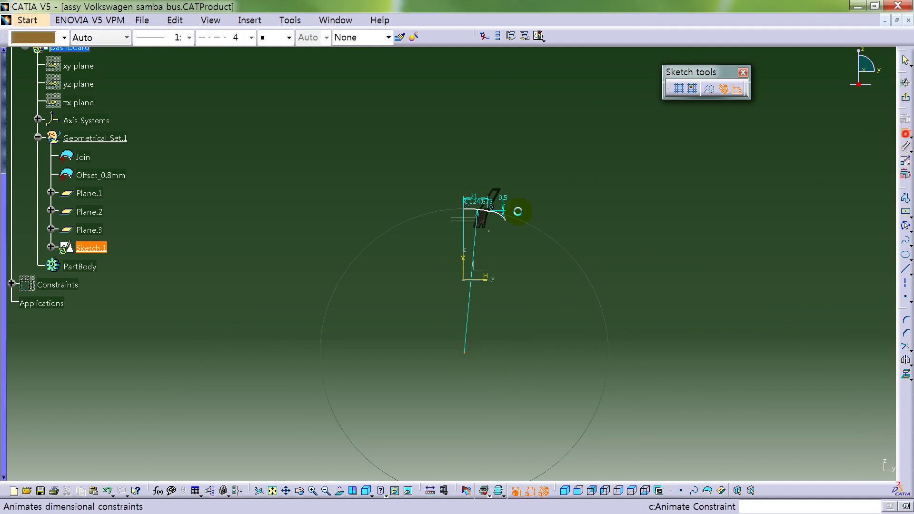
click(470, 237)
double_click(468, 231)
text(2)
key(Return)
mouse_move(499, 292)
middle_down()
mouse_move(545, 288)
mouse_move(587, 189)
mouse_move(500, 340)
mouse_move(508, 303)
middle_up()
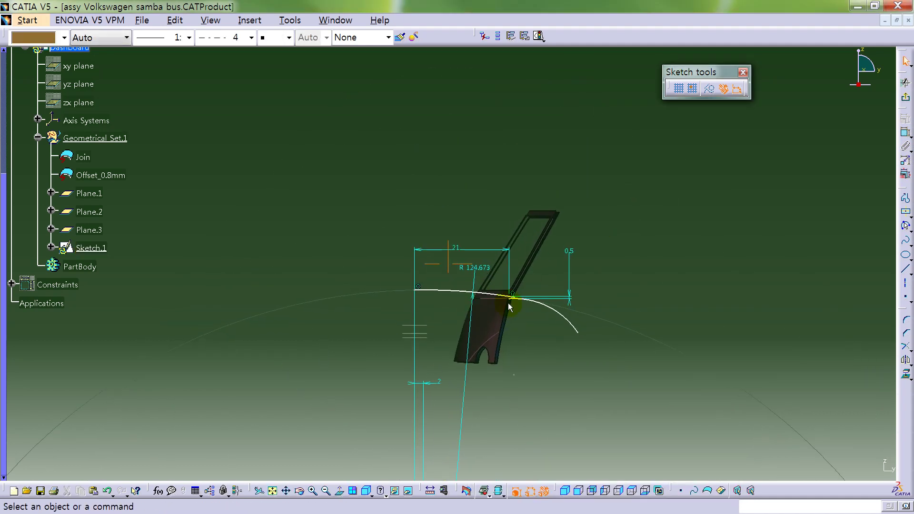
Set the upper arc's radius to 100 mm and pull the profile back up beside the body panel
double_click(478, 270)
text(100)
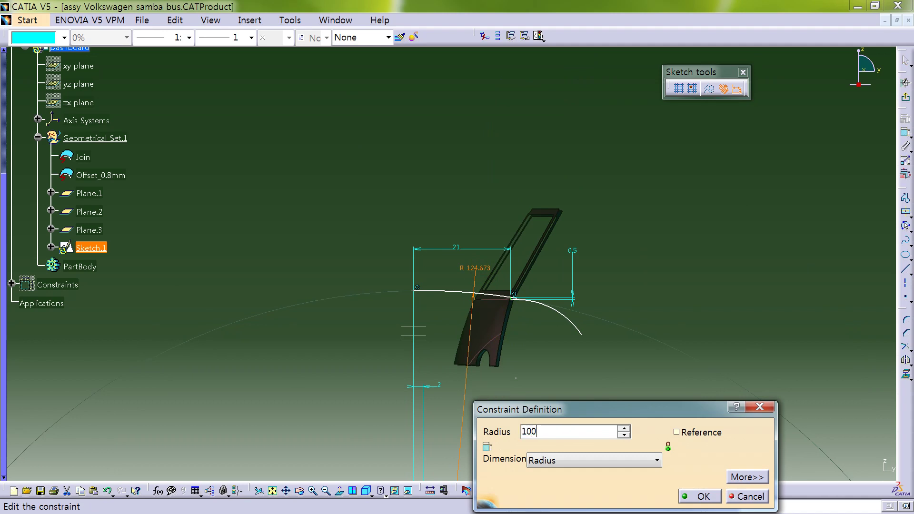
key(Return)
click(603, 335)
drag(498, 413, 494, 260)
click(569, 303)
drag(551, 359, 630, 262)
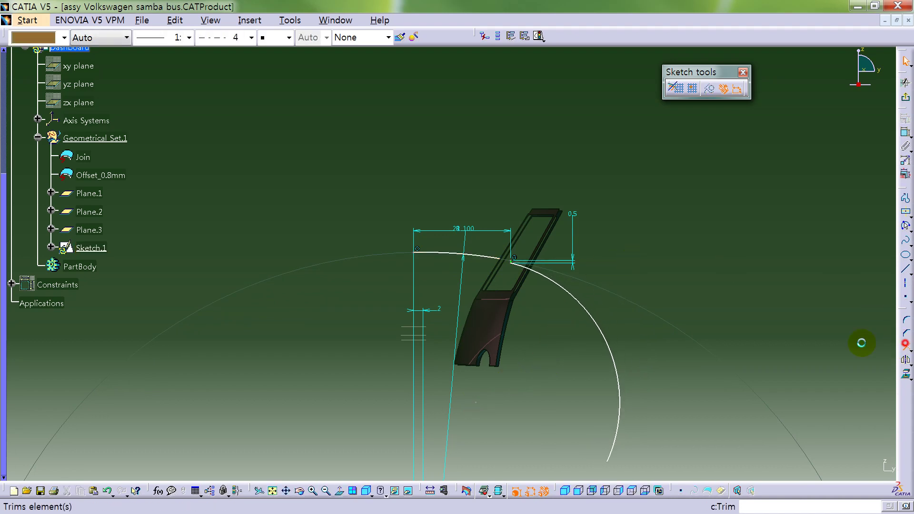
Trim the upper arc at its corner with the short vertical line
click(905, 346)
middle_drag(459, 265, 588, 209)
click(636, 235)
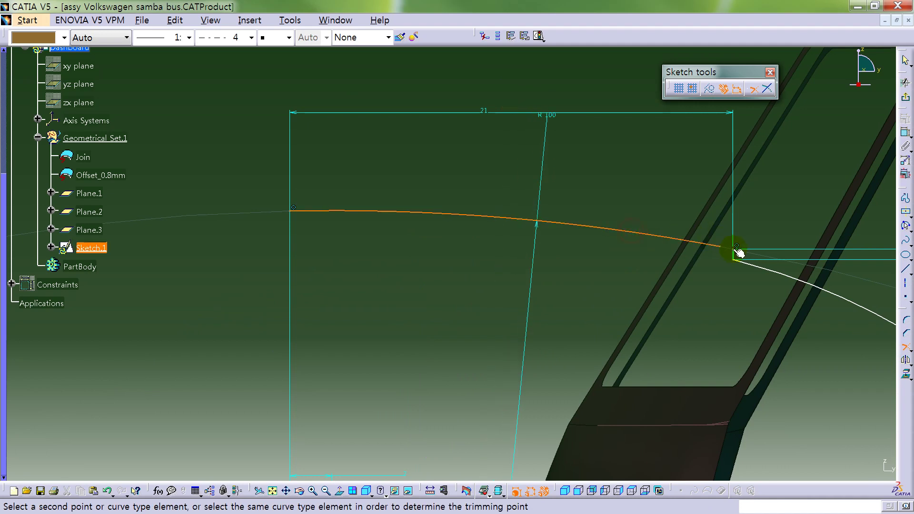
click(735, 250)
click(488, 296)
mouse_move(681, 292)
middle_down()
mouse_move(592, 258)
mouse_move(578, 318)
middle_up()
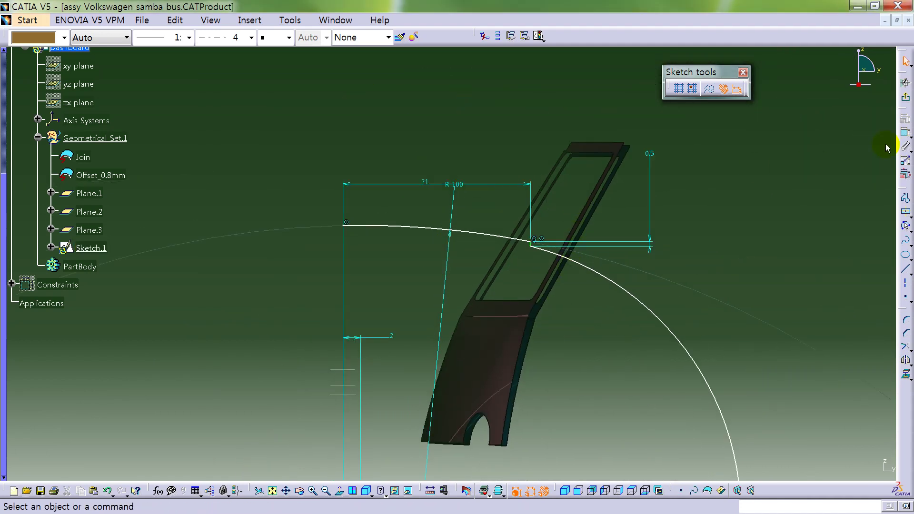
Dimension the height of the upper arc above the horizontal axis as 62 mm
click(904, 135)
click(520, 243)
middle_drag(520, 243, 528, 381)
click(459, 359)
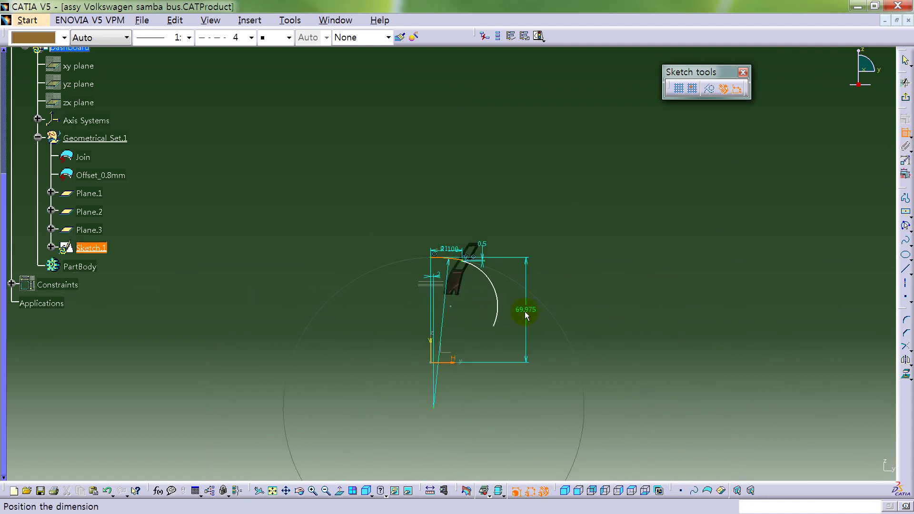
click(516, 315)
double_click(515, 314)
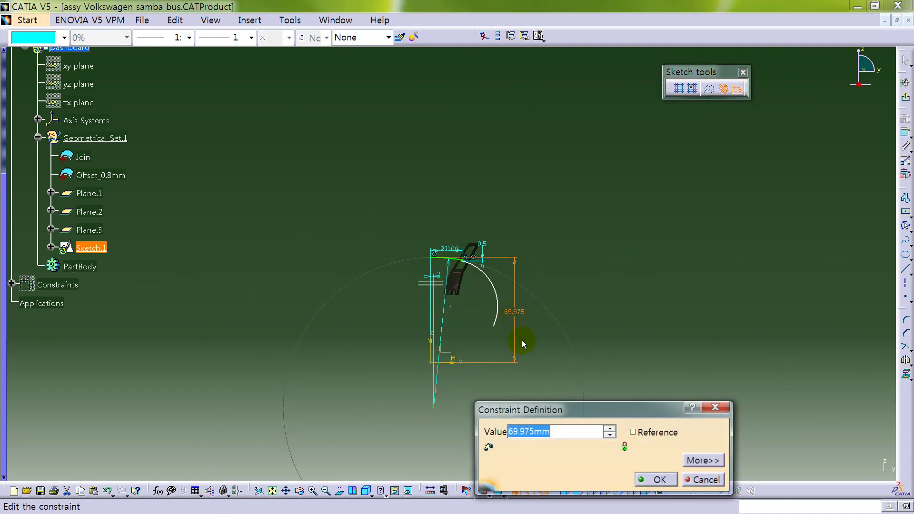
text(62)
key(Return)
click(576, 341)
Shorten the lower arc by moving its free end up, and dimension its radius as 18 mm
mouse_move(555, 347)
middle_down()
mouse_move(573, 289)
mouse_move(541, 206)
mouse_move(486, 233)
mouse_move(483, 245)
middle_up()
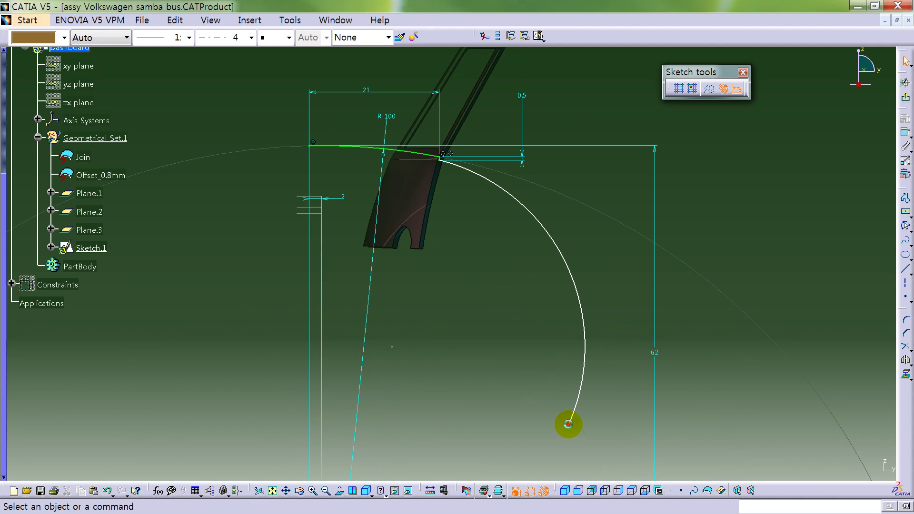
drag(573, 427, 561, 262)
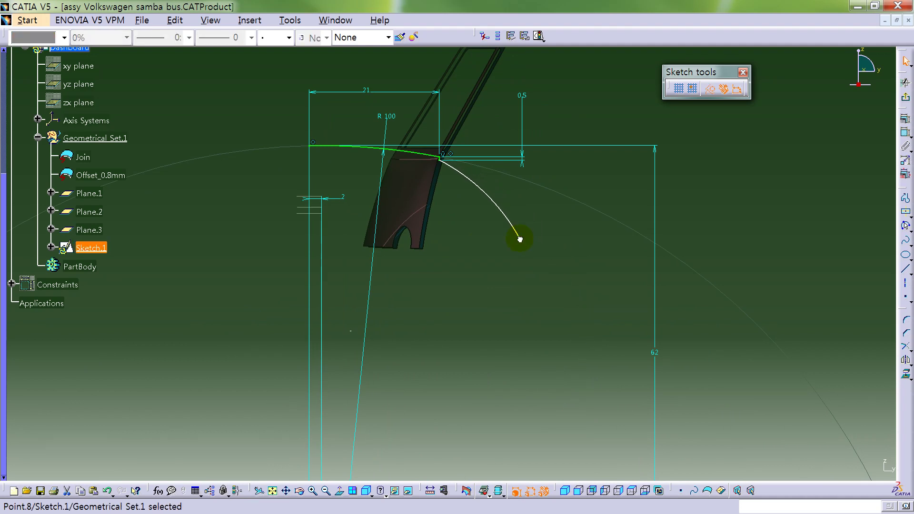
click(545, 215)
click(904, 132)
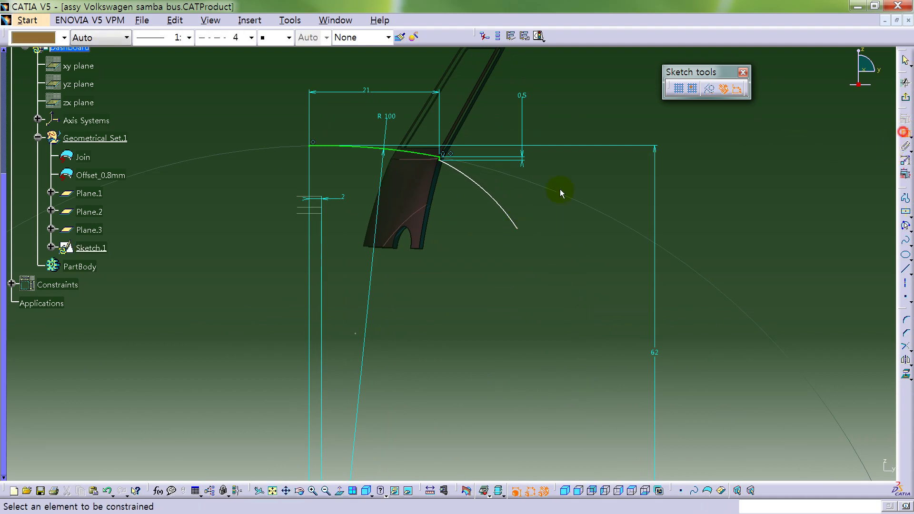
click(495, 197)
click(521, 191)
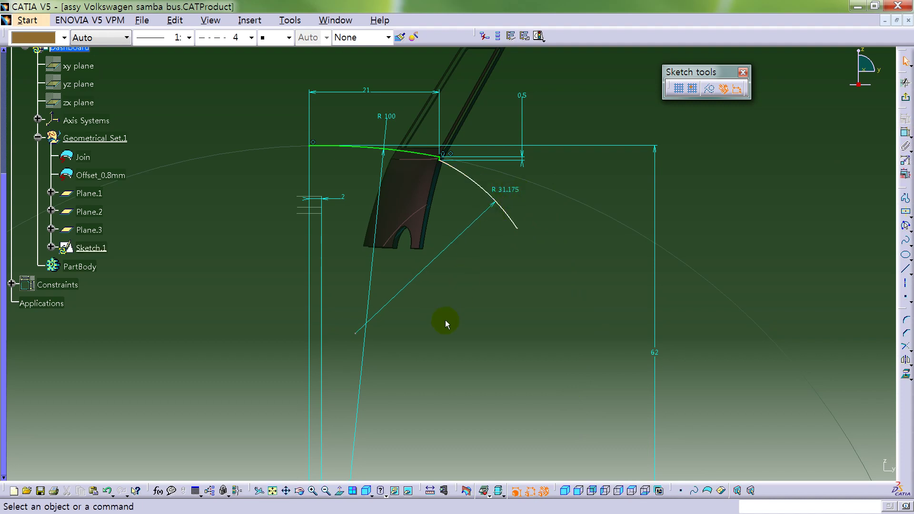
double_click(518, 192)
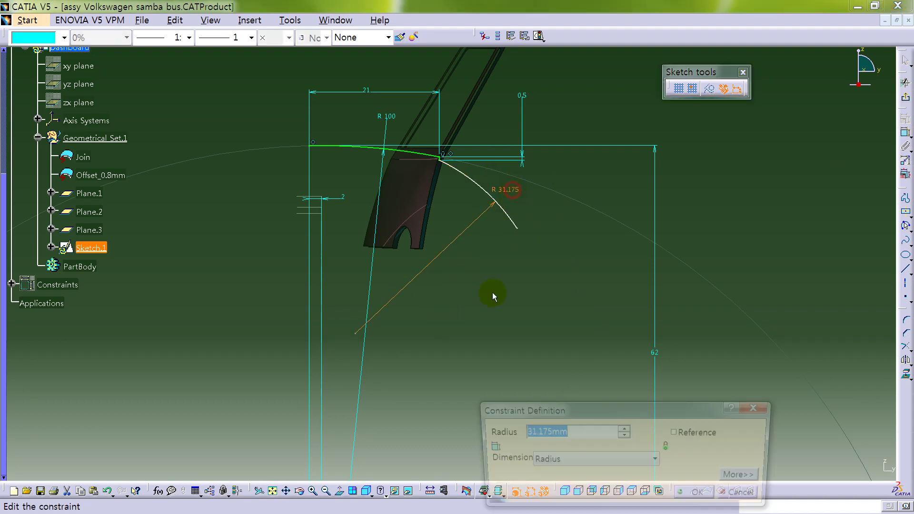
text(18)
key(Return)
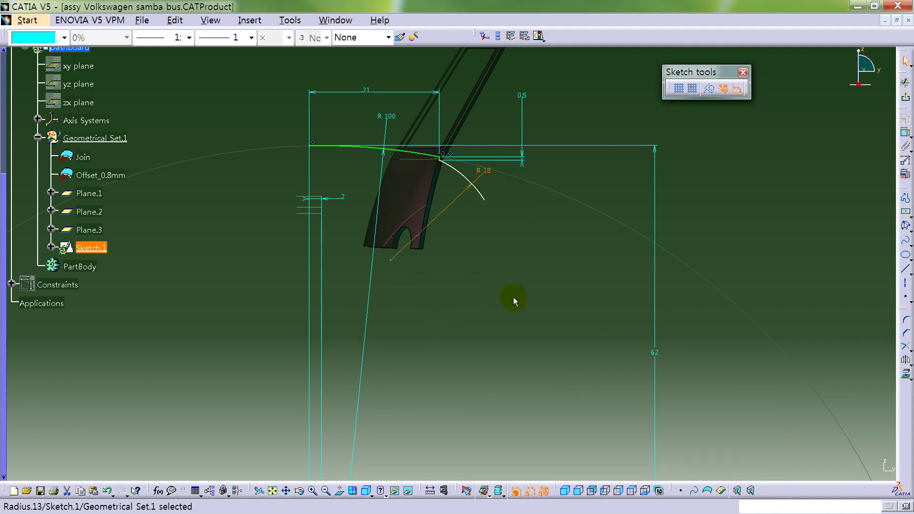
Add a vertical dimension of 18.5 mm between the lower arc's centre and the upper arc's start point
click(390, 260)
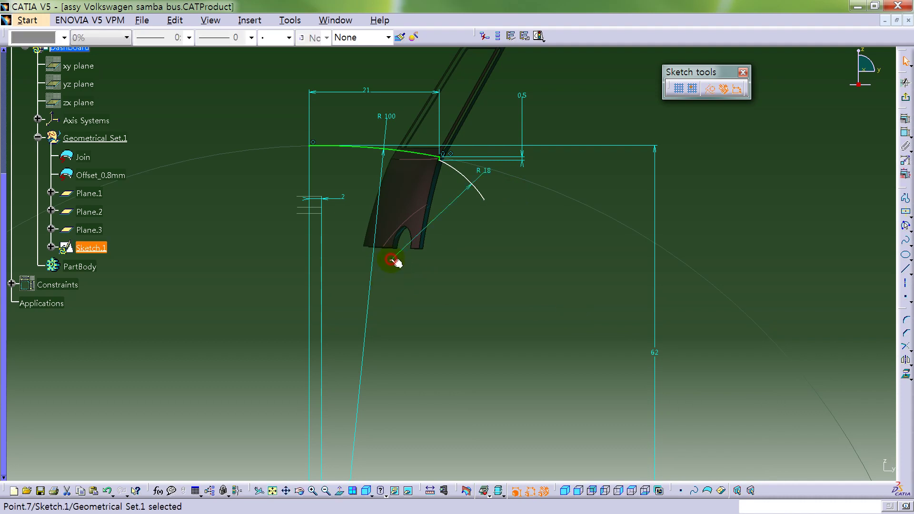
click(905, 133)
click(309, 147)
right_click(358, 167)
click(418, 208)
click(265, 176)
double_click(264, 174)
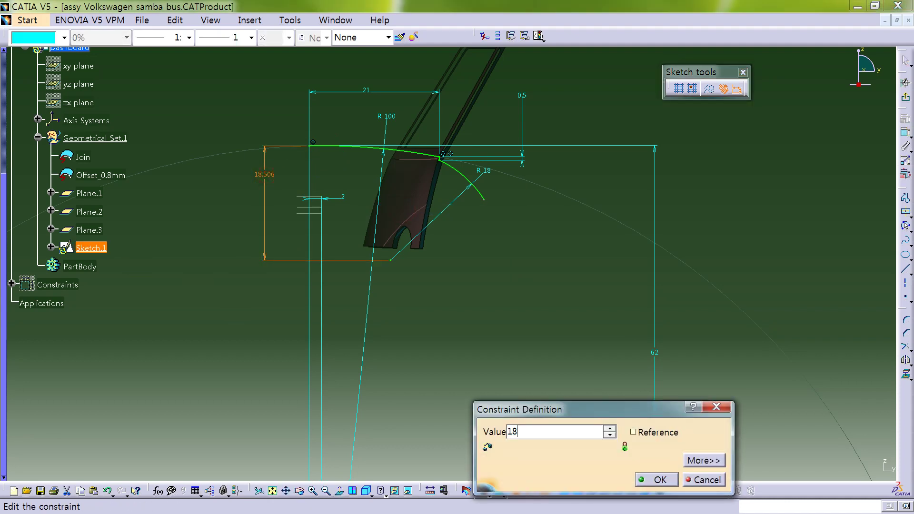
key(Return)
click(488, 285)
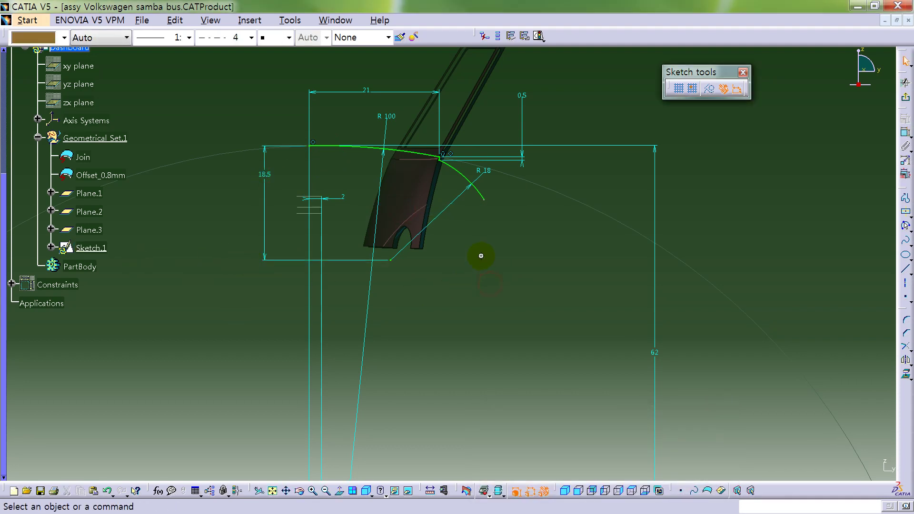
Finish the side profile sketch and return to the 3D model
click(543, 490)
mouse_move(448, 263)
middle_down()
mouse_move(444, 333)
mouse_move(457, 295)
middle_up()
click(905, 97)
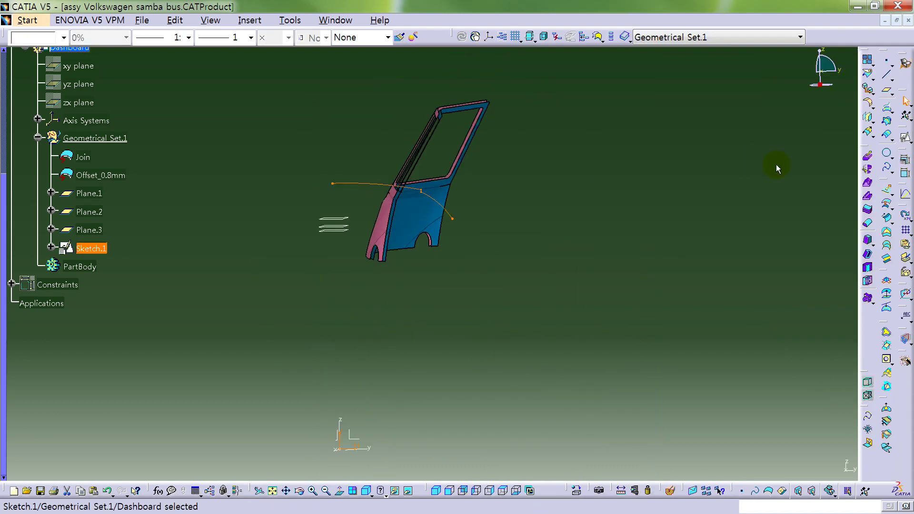
click(557, 275)
middle_drag(561, 219, 676, 182)
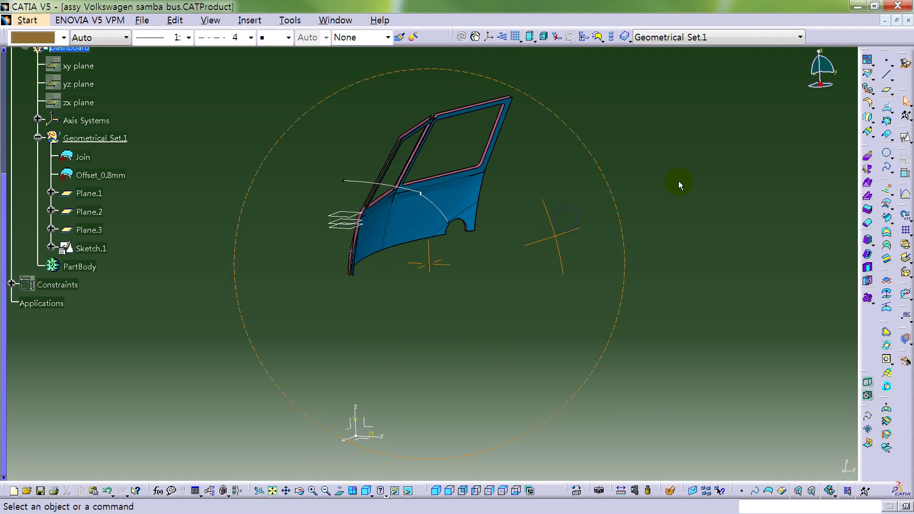
Start a positioned sketch on a new plane parallel to the absolute ZX plane through the profile's corner vertex
click(902, 137)
right_click(775, 170)
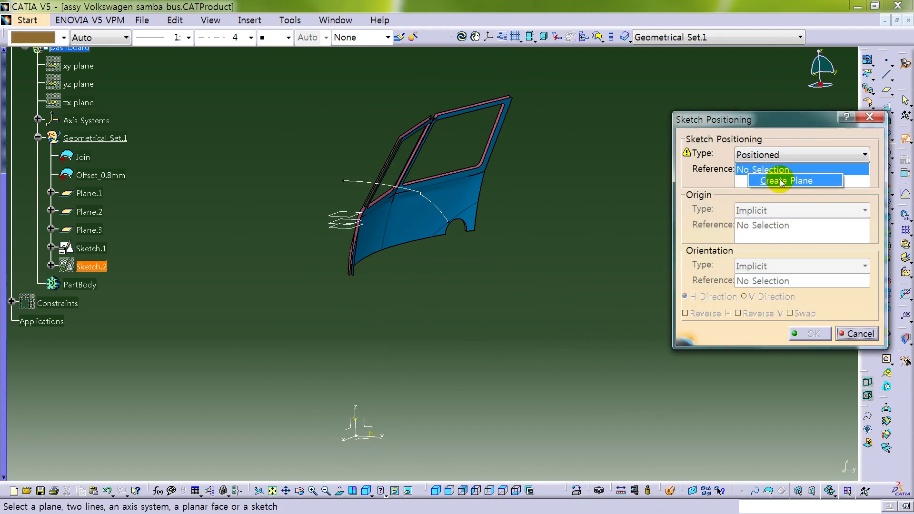
click(780, 179)
click(351, 432)
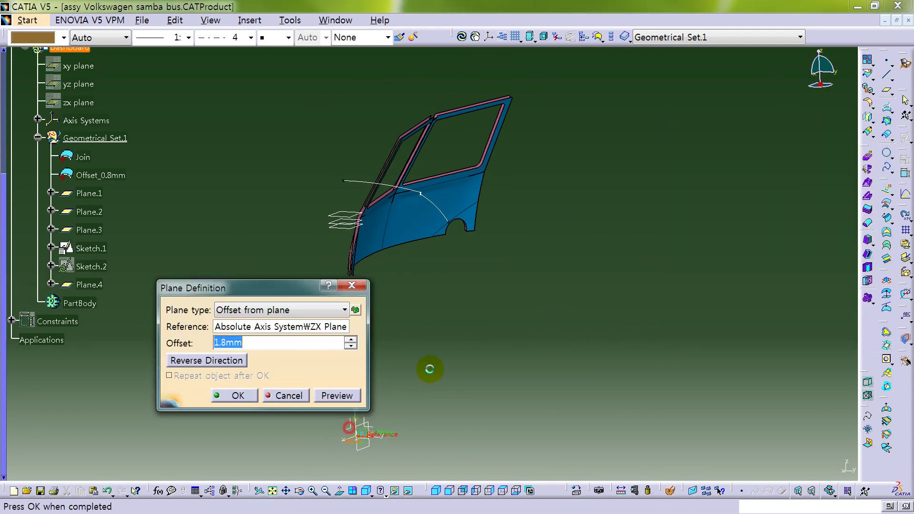
click(426, 195)
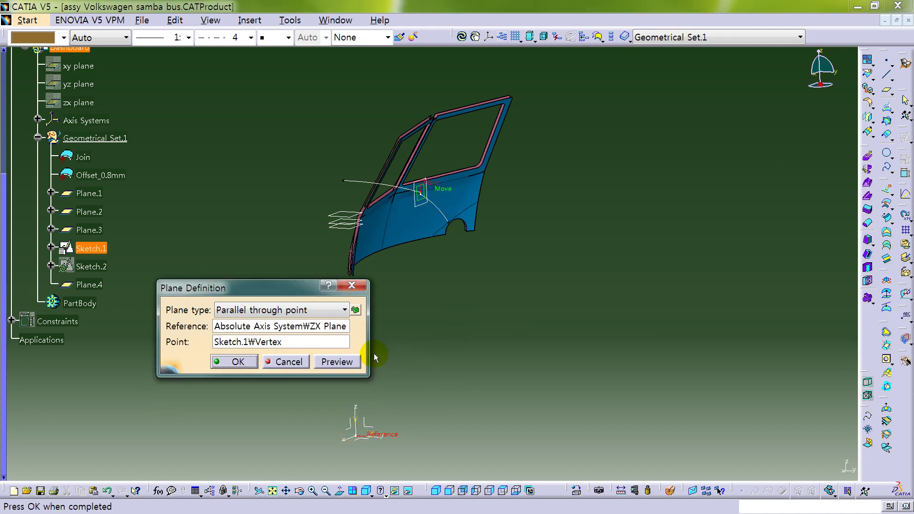
click(241, 362)
Place the new sketch's origin at the side profile's corner vertex and enter the sketch
middle_drag(459, 312, 458, 295)
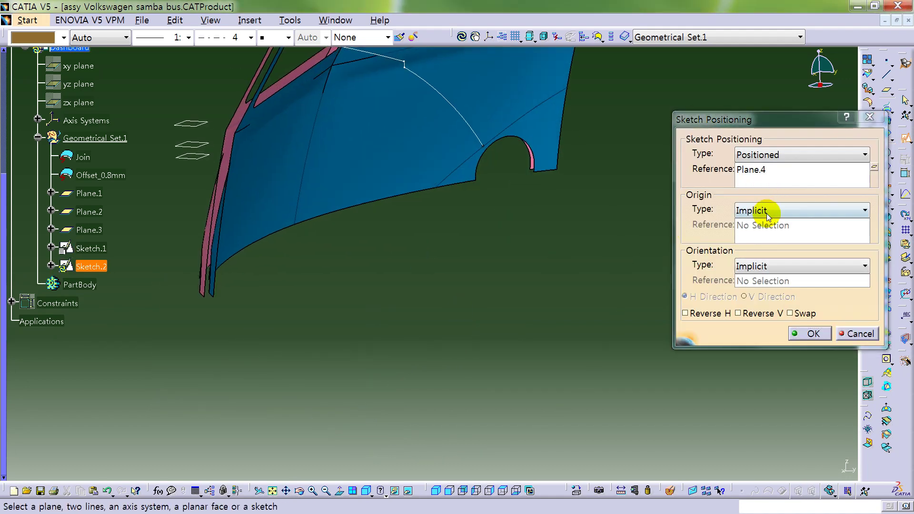
click(766, 211)
click(769, 248)
mouse_move(418, 185)
middle_down()
mouse_move(547, 267)
mouse_move(619, 189)
mouse_move(571, 198)
mouse_move(755, 333)
middle_up()
click(646, 179)
click(811, 334)
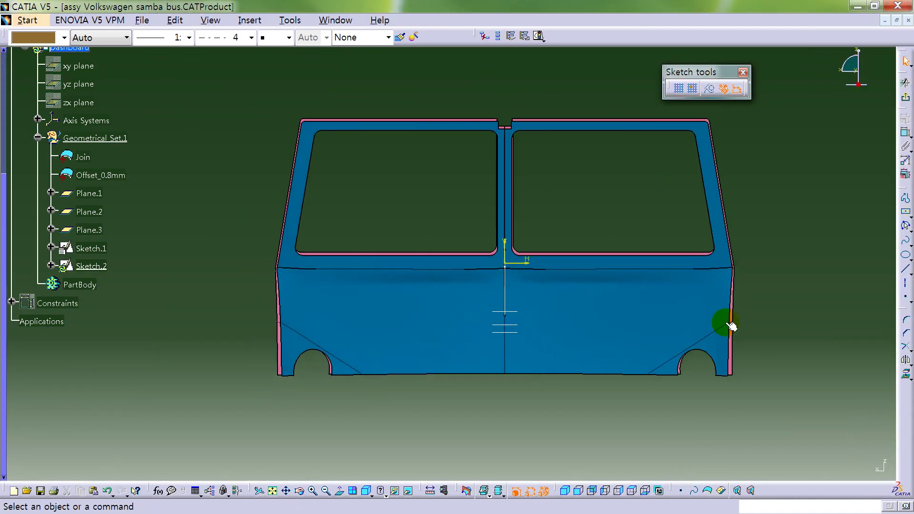
Sketch an upward-bulging arc about 69 mm wide across the body's lower half, with its centre on the vertical axis below the body
click(910, 231)
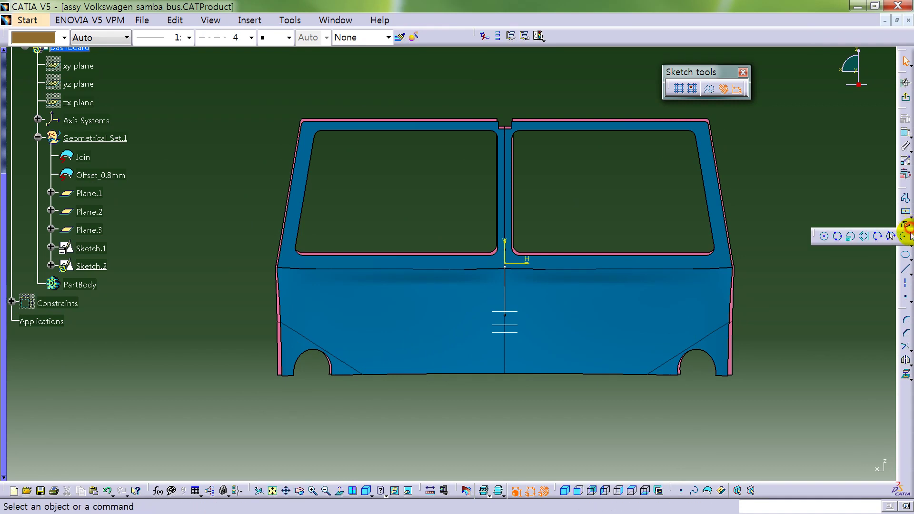
click(904, 238)
mouse_move(570, 378)
middle_down()
mouse_move(577, 298)
mouse_move(571, 406)
middle_up()
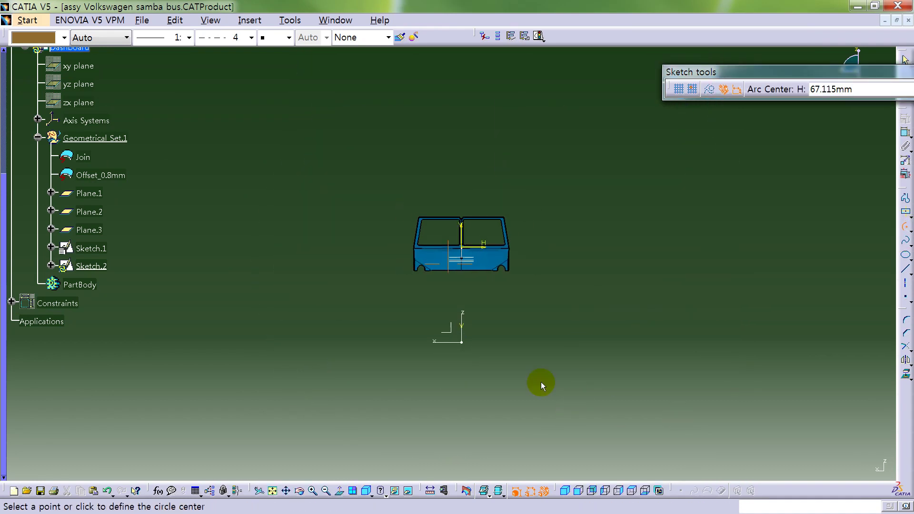
click(461, 365)
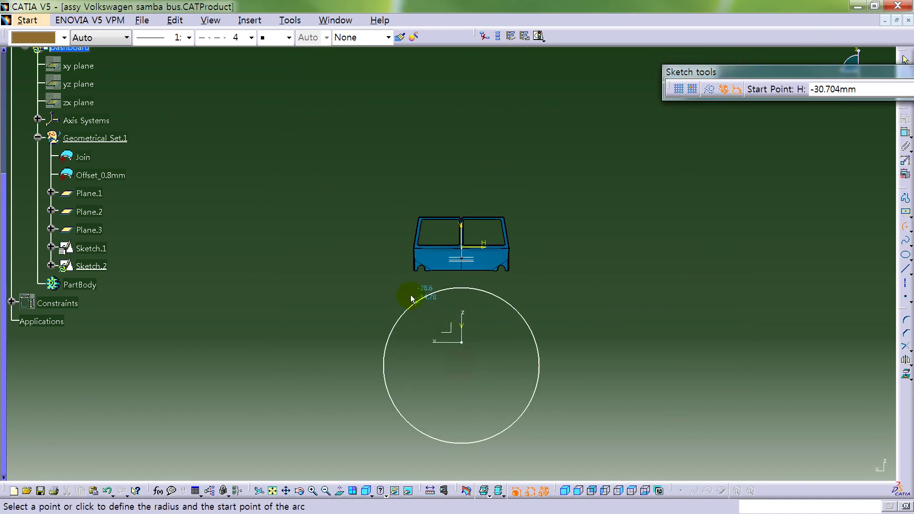
click(408, 271)
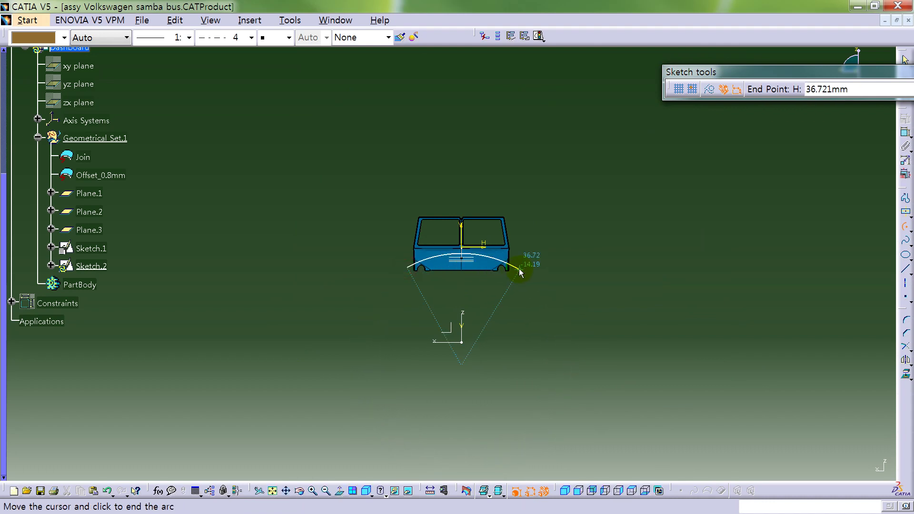
click(518, 270)
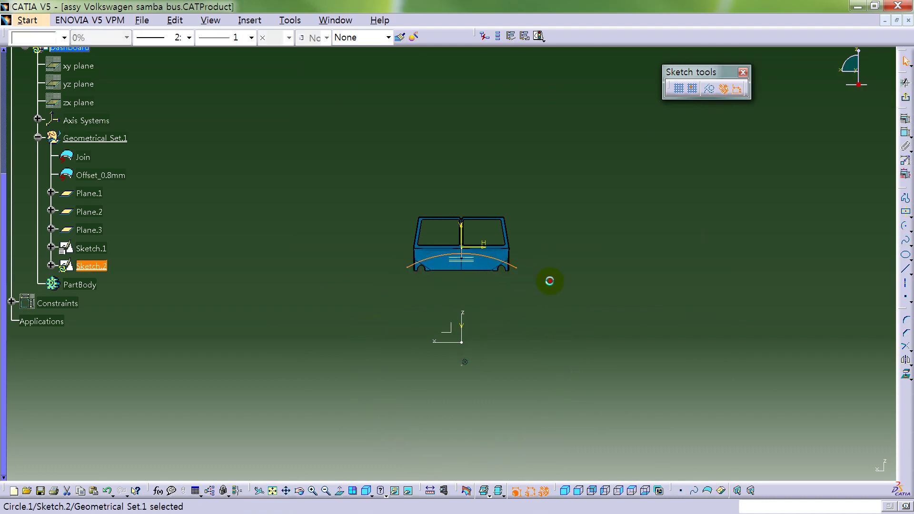
Constrain the arc's two end points to be symmetric about the vertical axis
click(519, 270)
ctrl+click(407, 267)
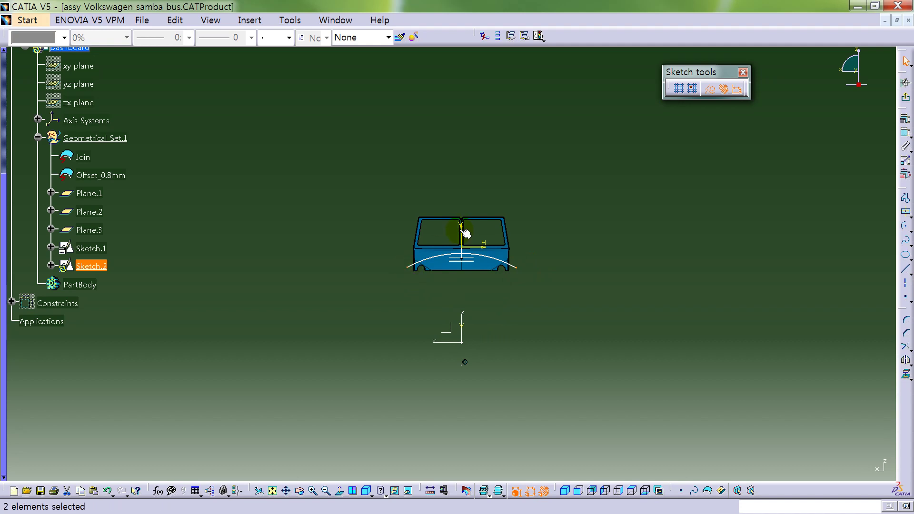
click(904, 119)
click(757, 411)
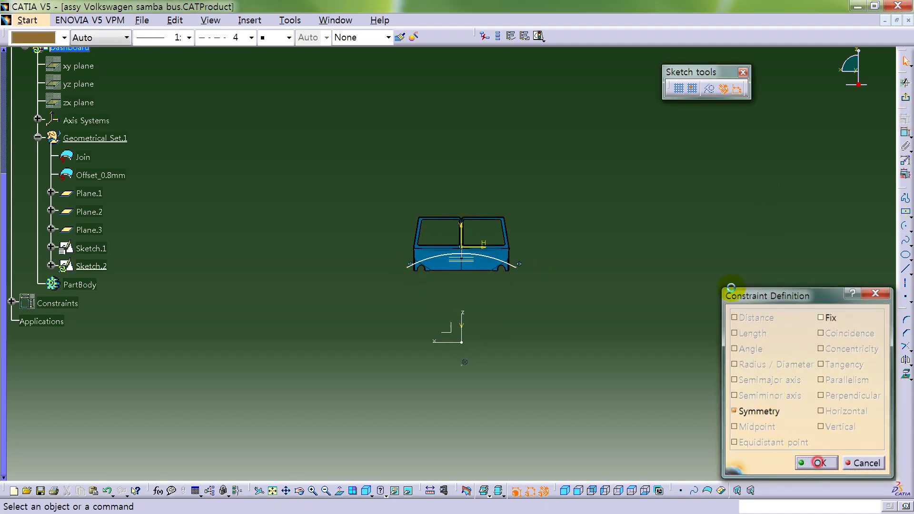
click(817, 463)
Dimension the distance between the arc's end points as 65 mm and place the dimension closer to the arc
click(905, 132)
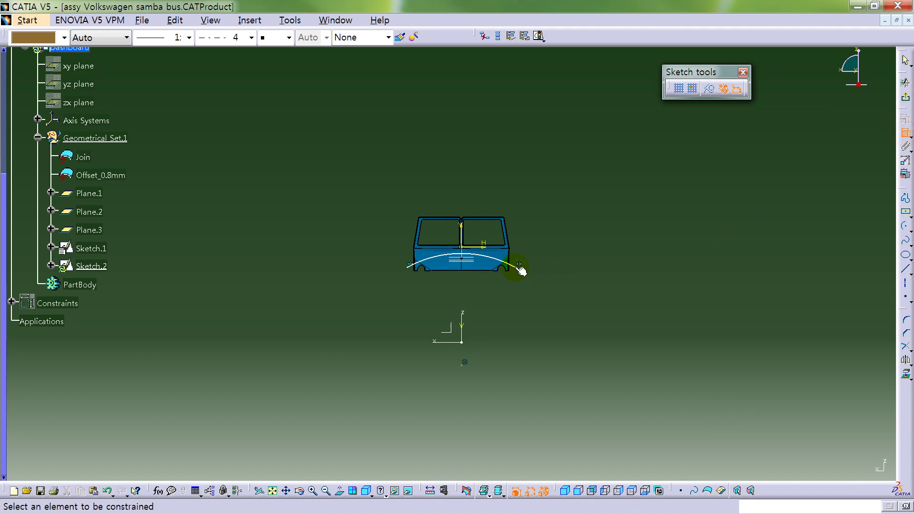
click(520, 269)
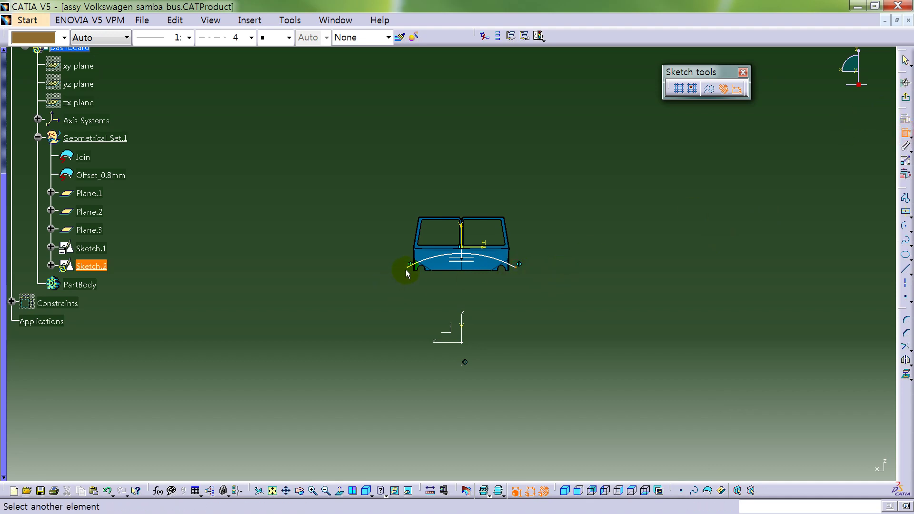
click(406, 269)
click(479, 193)
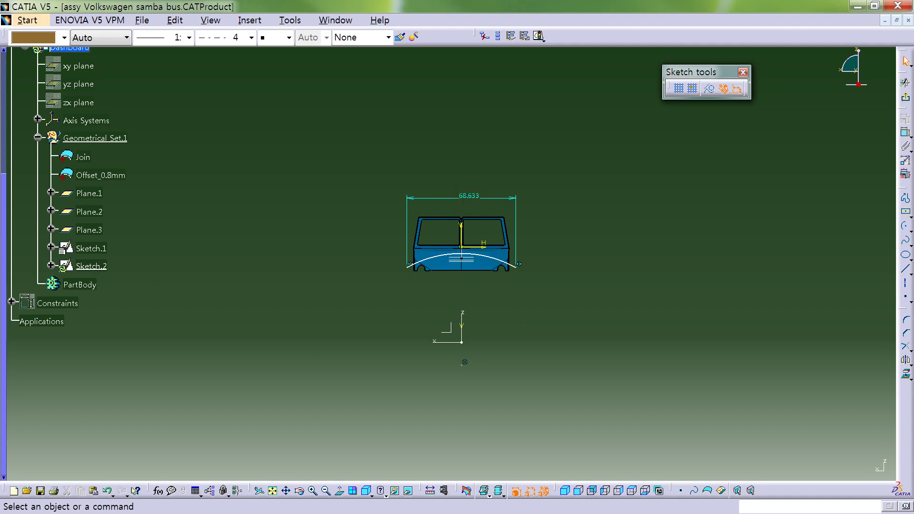
double_click(479, 197)
text(65)
key(Return)
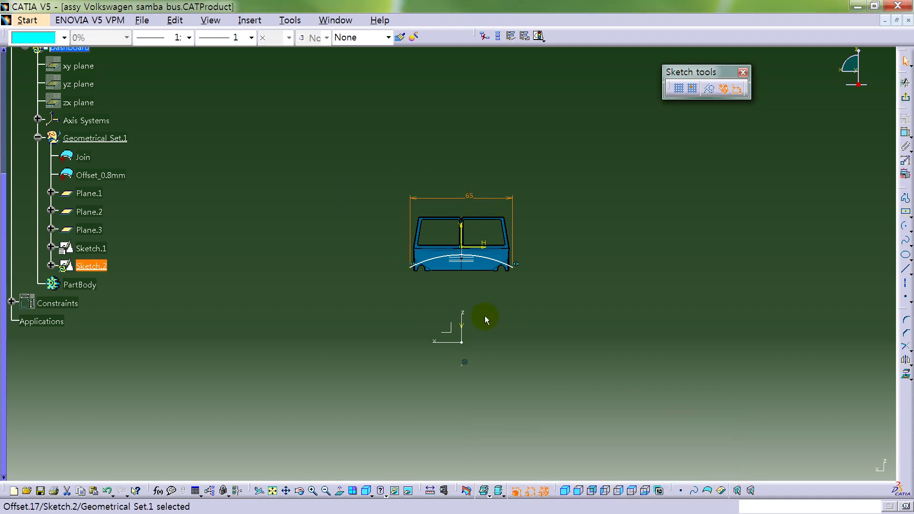
mouse_move(529, 333)
middle_down()
mouse_move(584, 265)
mouse_move(563, 61)
middle_up()
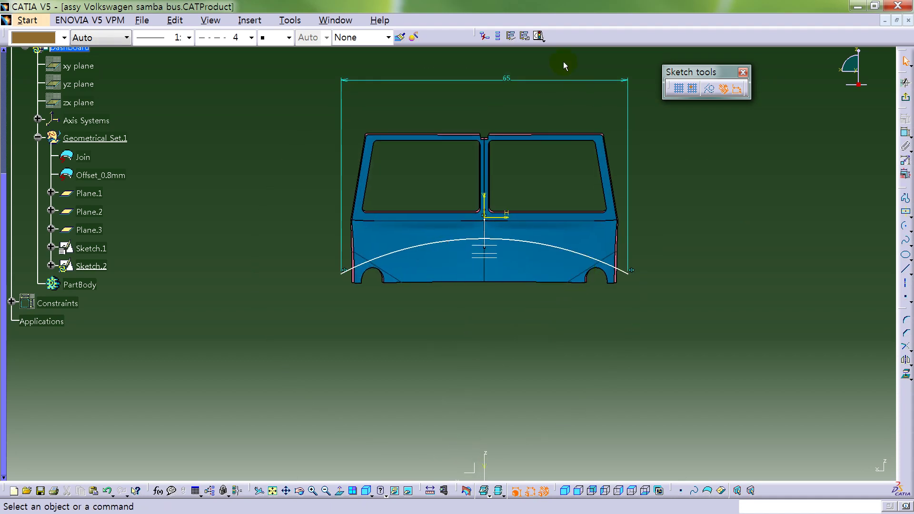
drag(576, 84, 571, 193)
click(756, 185)
Make the arc tangent to the sketch's horizontal axis
click(904, 133)
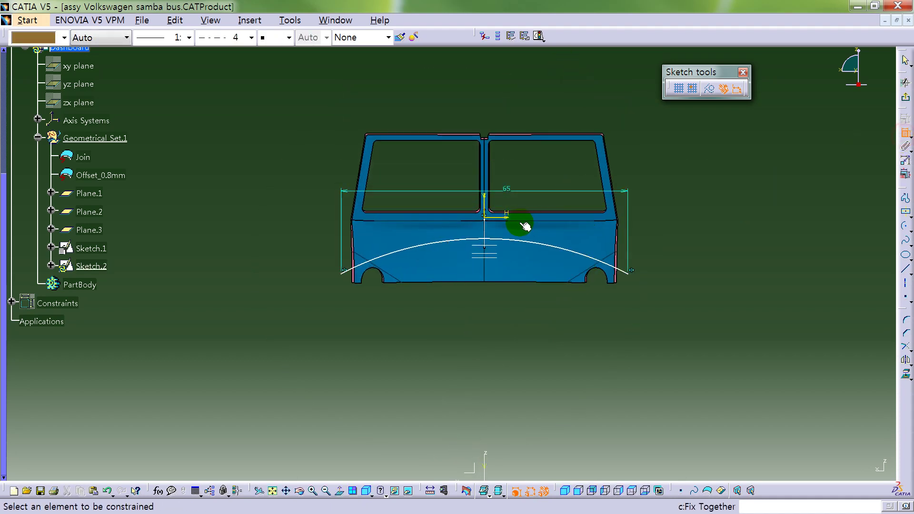
click(506, 217)
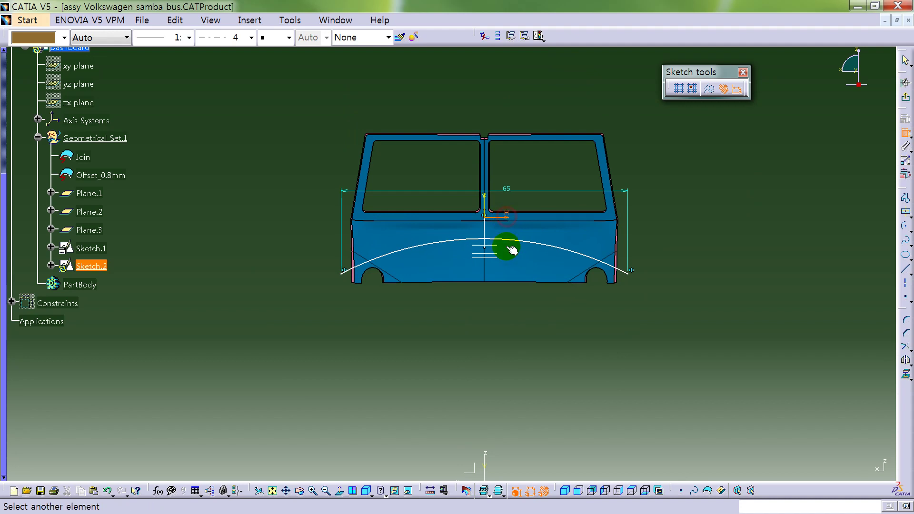
click(514, 241)
right_click(547, 224)
click(578, 312)
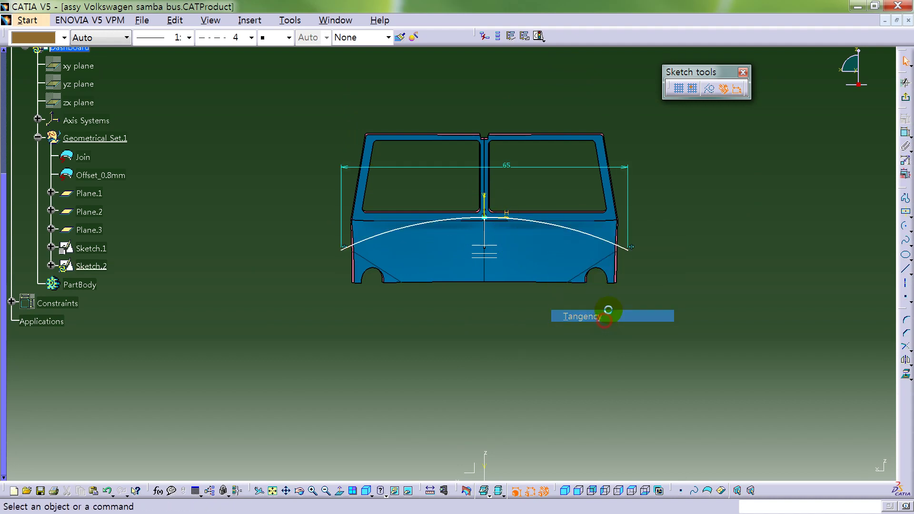
Dimension the arc's radius as 1000 mm and rearrange the radius and width dimensions near the arc
click(905, 133)
click(551, 227)
click(543, 180)
double_click(535, 245)
text(100)
key(Return)
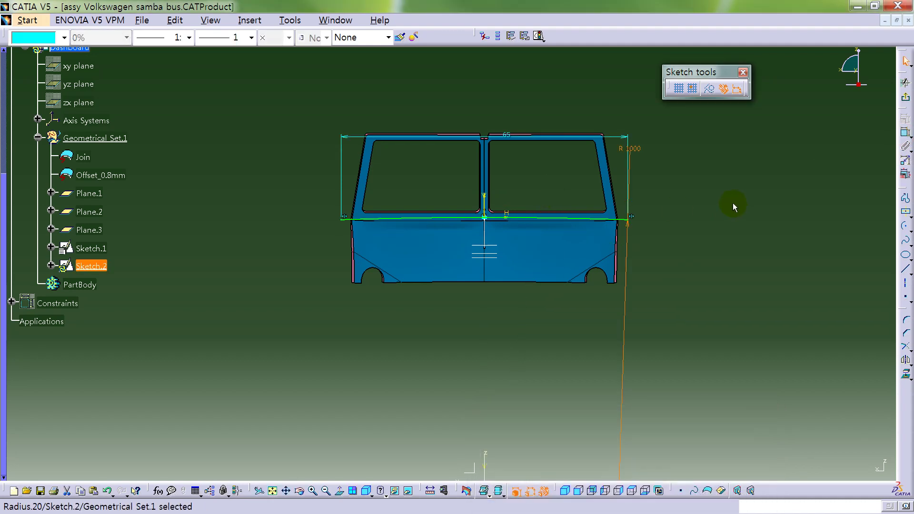
click(718, 204)
drag(629, 230, 503, 274)
drag(533, 138, 528, 167)
click(712, 178)
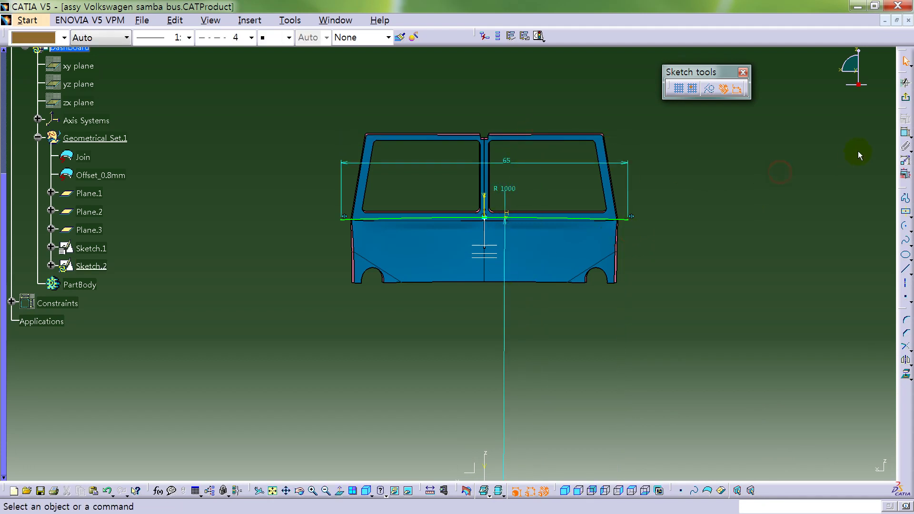
Finish the front-view arc sketch, return to the 3D model and clear the selection
click(904, 112)
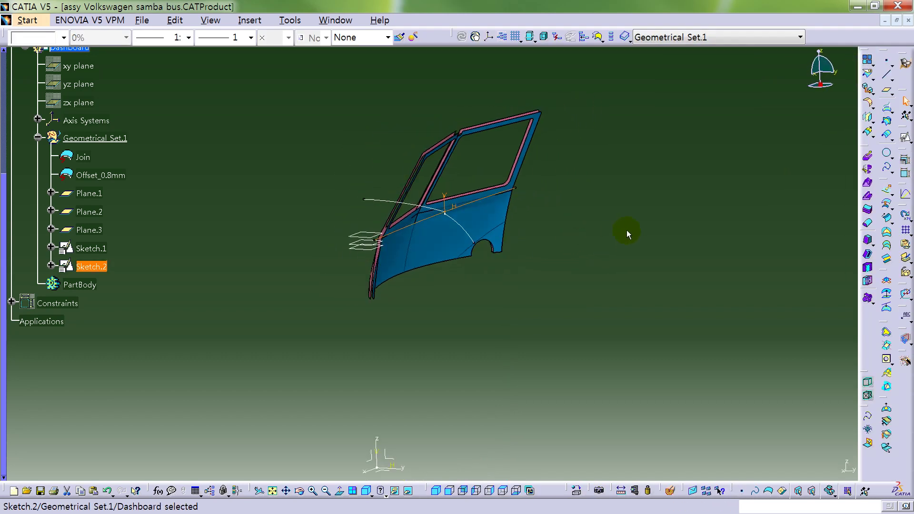
click(626, 230)
click(608, 234)
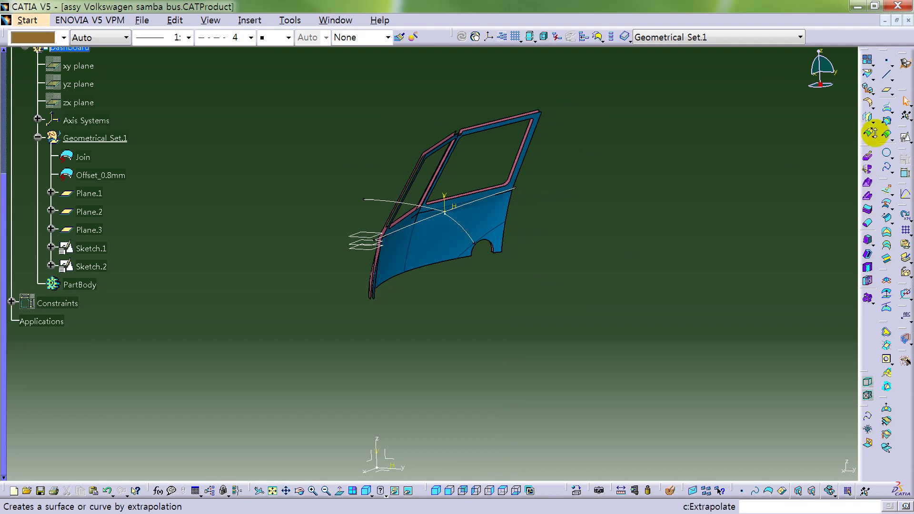
Create a swept surface with Sketch.1 as the profile and Sketch.2 as the guide curve
click(888, 208)
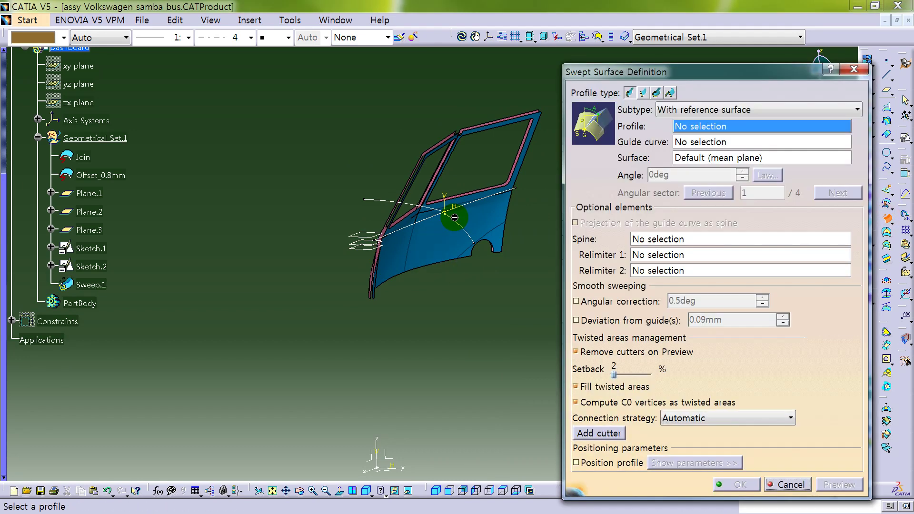
click(477, 204)
click(481, 205)
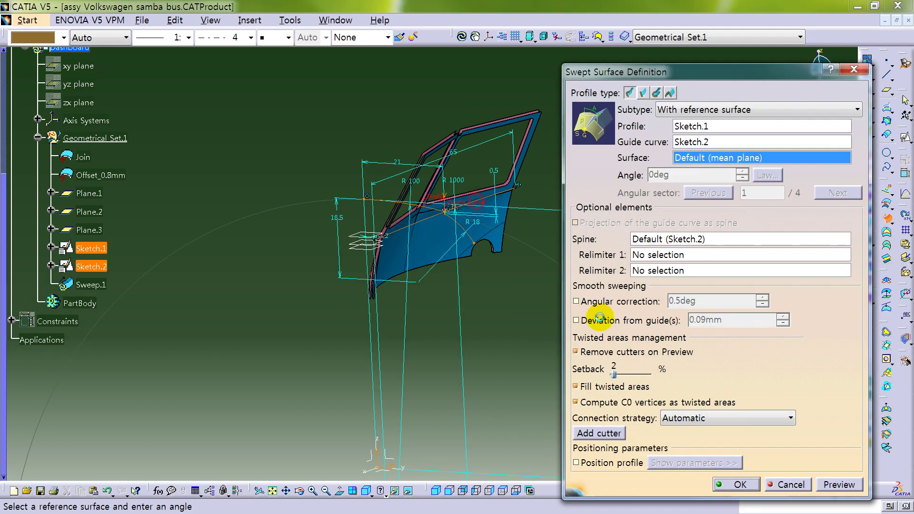
click(739, 484)
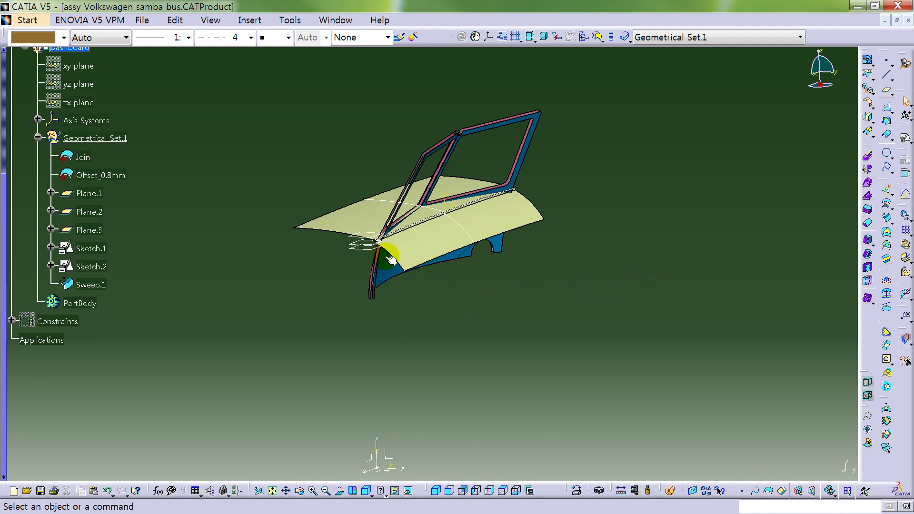
Start a positioned sketch on Plane.1 with the H and V directions reversed
click(367, 251)
click(905, 137)
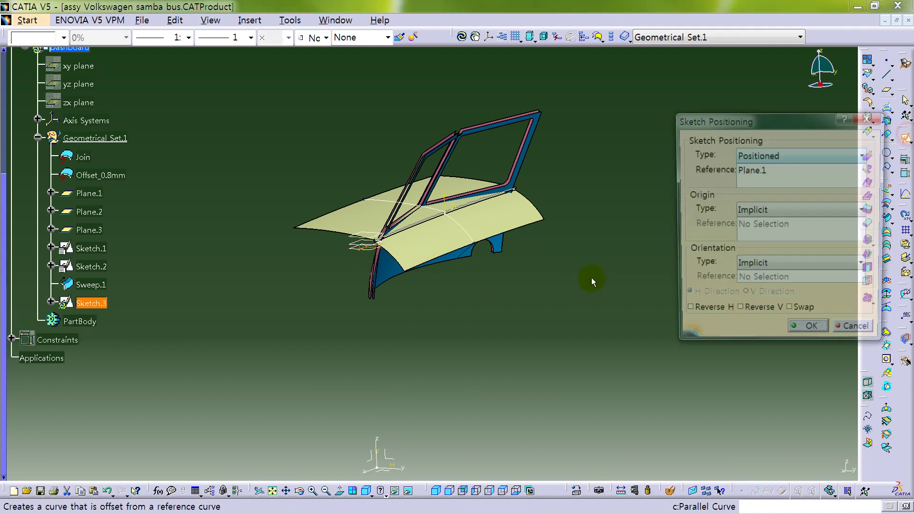
click(738, 313)
click(685, 313)
mouse_move(621, 339)
middle_down()
mouse_move(500, 401)
mouse_move(747, 341)
middle_up()
click(803, 335)
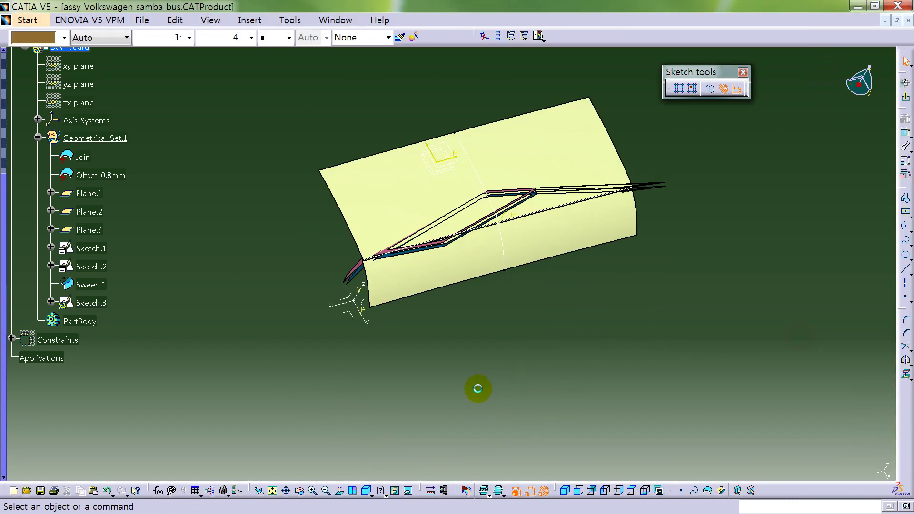
Dim the 3D background geometry while editing the new sketch on Plane.1
click(493, 490)
click(495, 491)
click(646, 369)
middle_drag(561, 345, 798, 279)
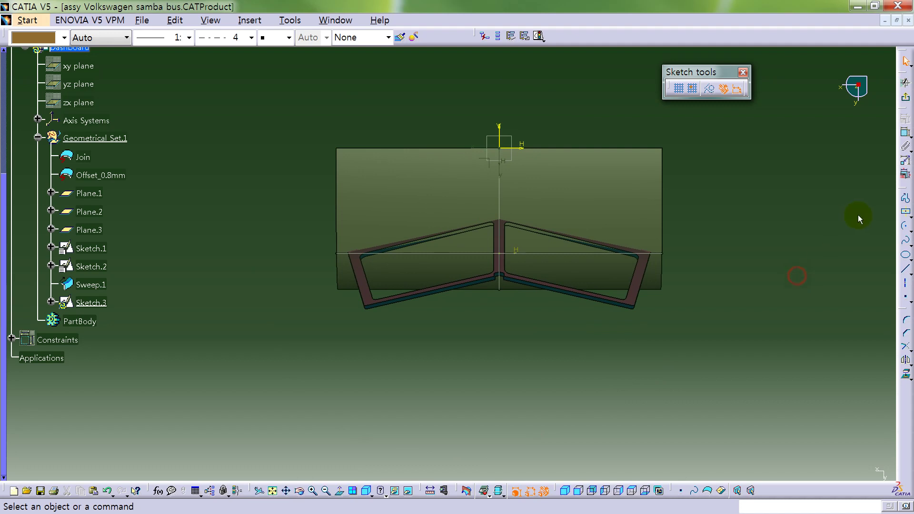
Sketch a profile of a vertical line, two tangent arcs of about 9 mm and 50 mm radius, and a nearly horizontal end line
click(905, 197)
click(357, 129)
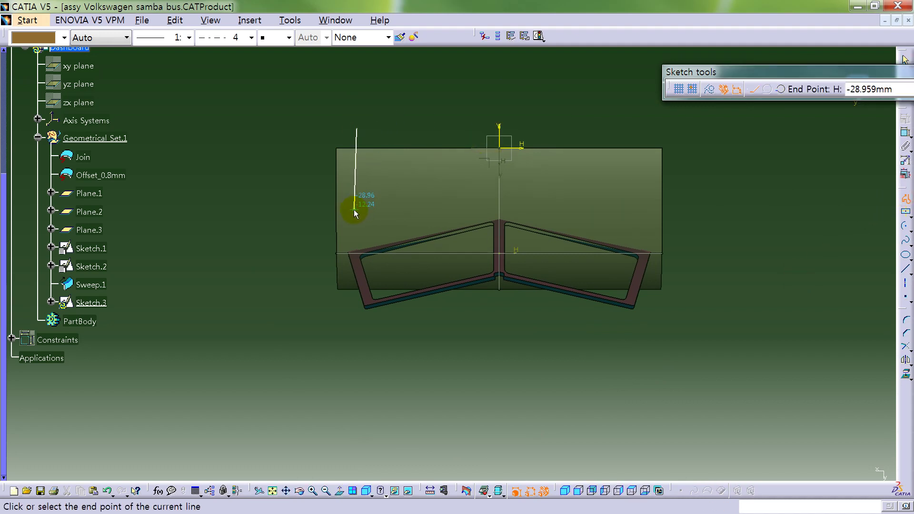
drag(358, 213, 470, 268)
double_click(567, 263)
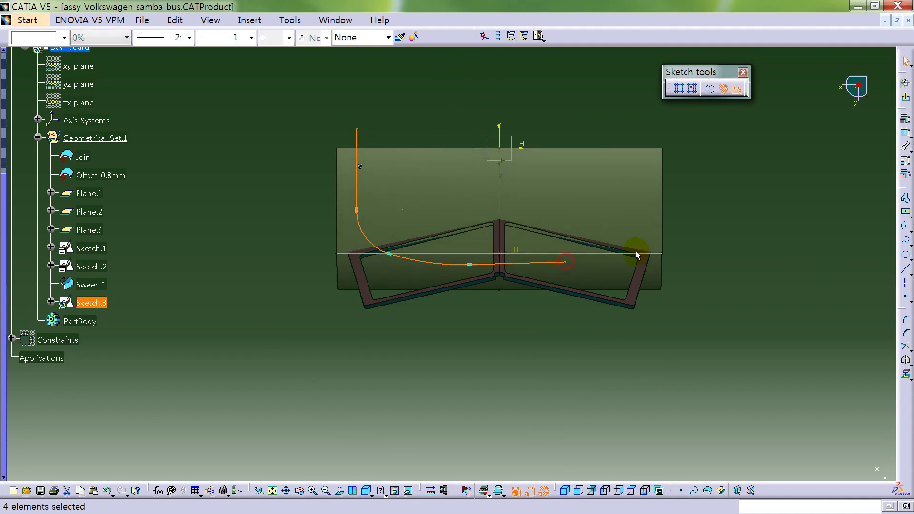
Constrain the profile's end line to be horizontal
right_click(551, 268)
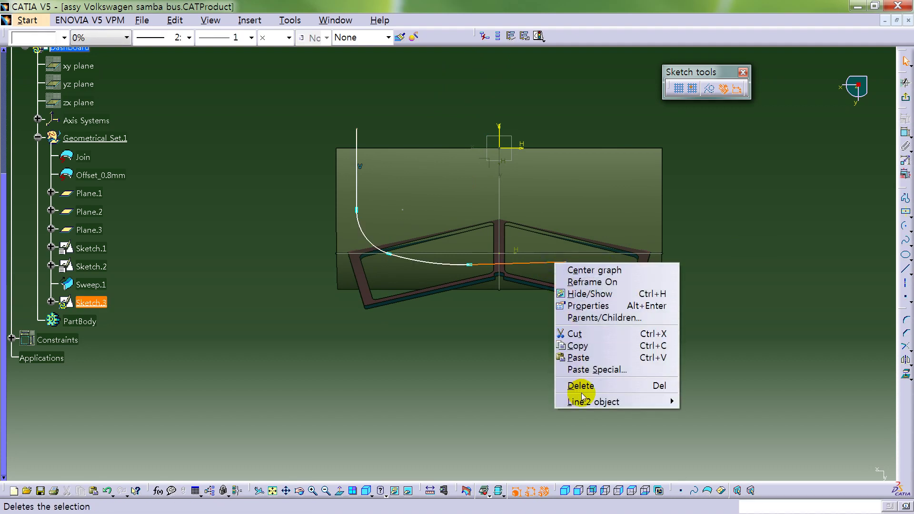
mouse_move(590, 402)
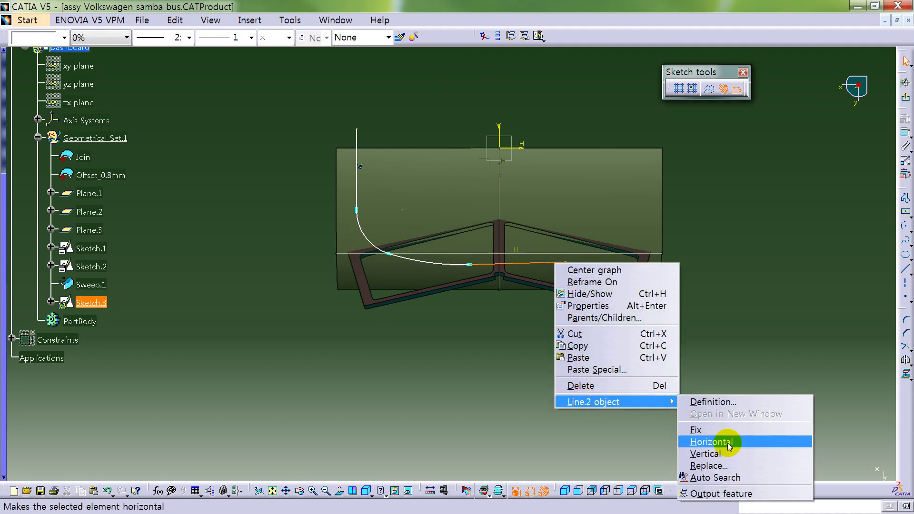
click(712, 442)
Dimension the radius of the arc adjoining the vertical line as 10 mm
click(903, 137)
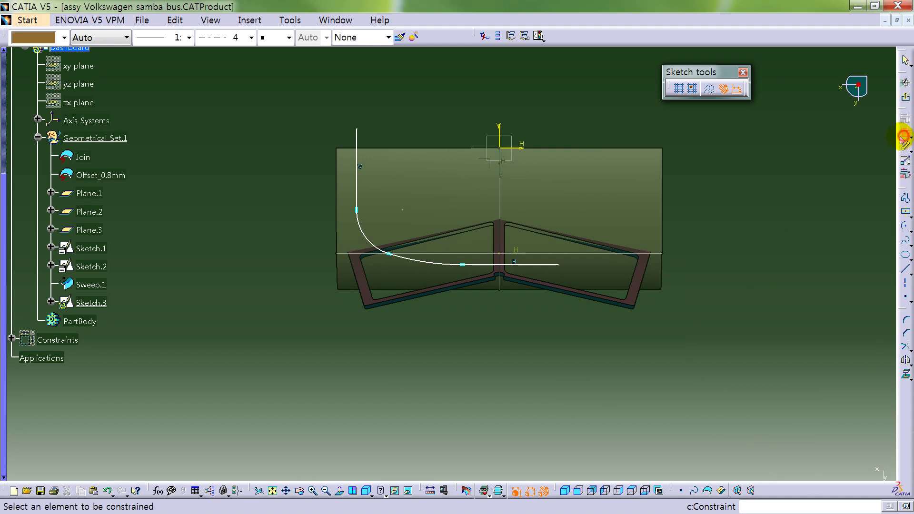
click(384, 252)
click(260, 248)
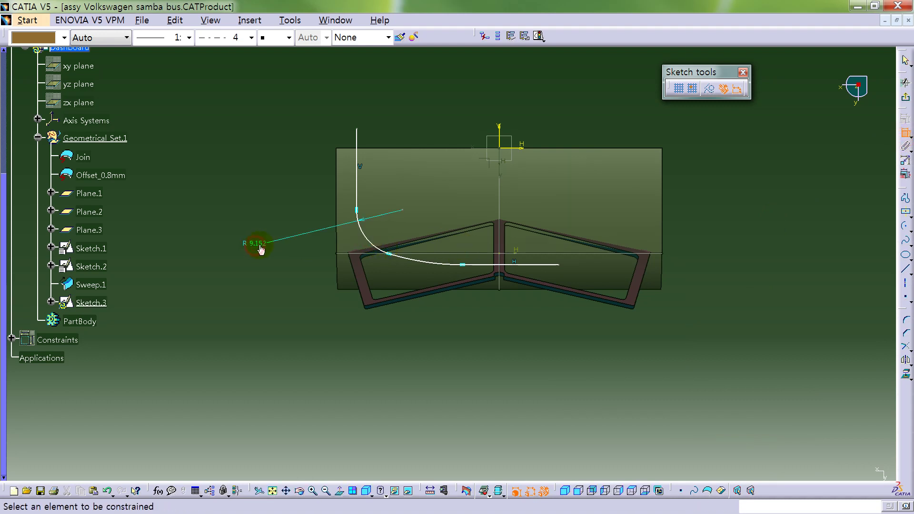
double_click(255, 244)
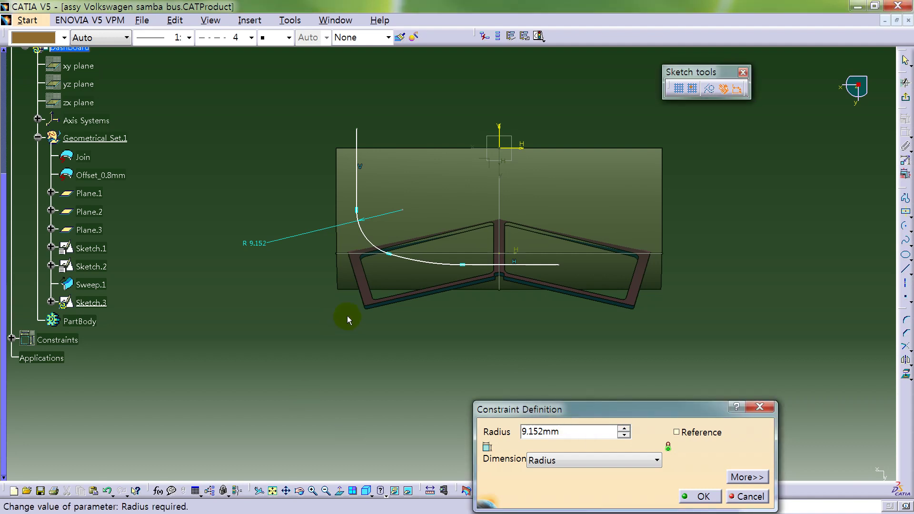
double_click(578, 432)
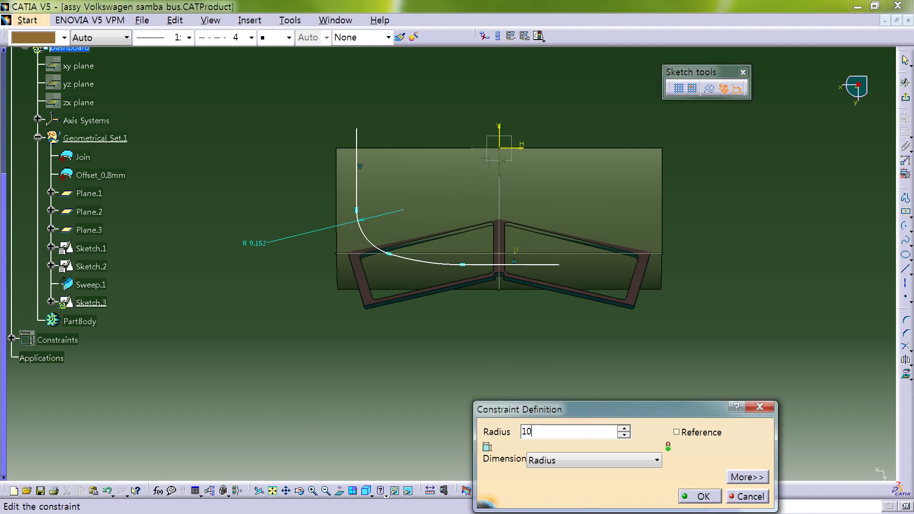
text(10)
key(Return)
Dimension the radius of the arc adjoining the horizontal line as 12.5 mm
click(427, 269)
click(381, 287)
double_click(384, 295)
text(12.5)
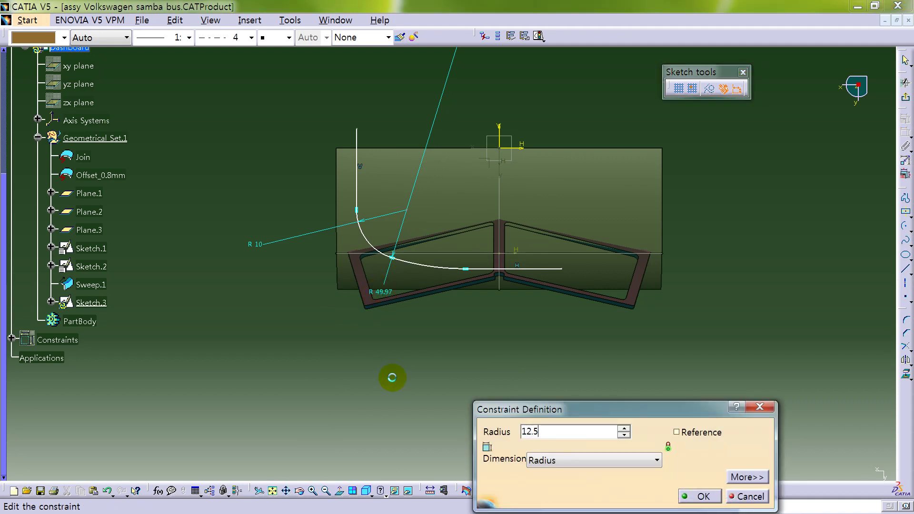
key(Return)
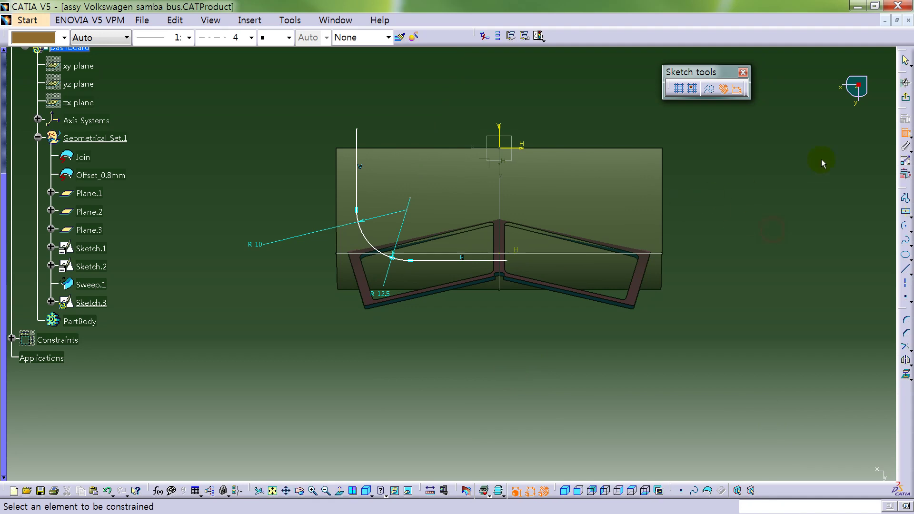
Dimension the vertical distance from the R10 arc's centre to the horizontal axis as 14 mm
click(407, 210)
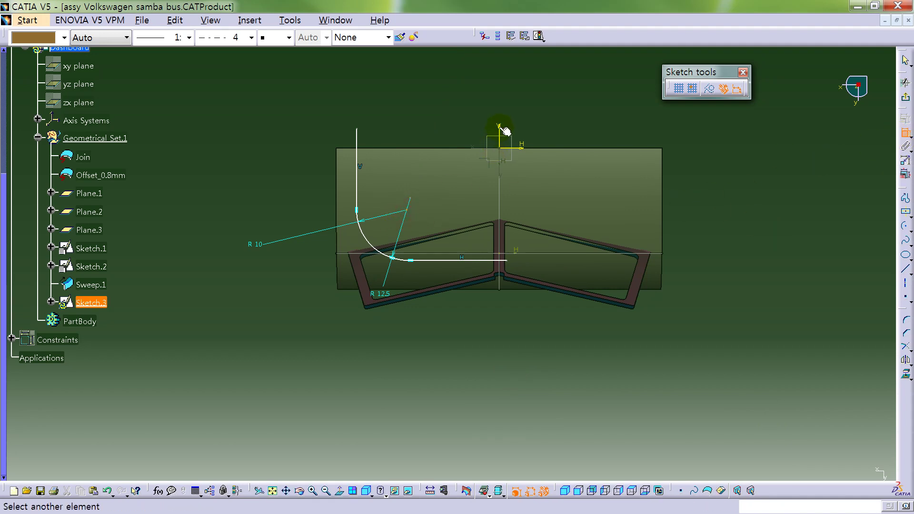
click(904, 132)
click(904, 133)
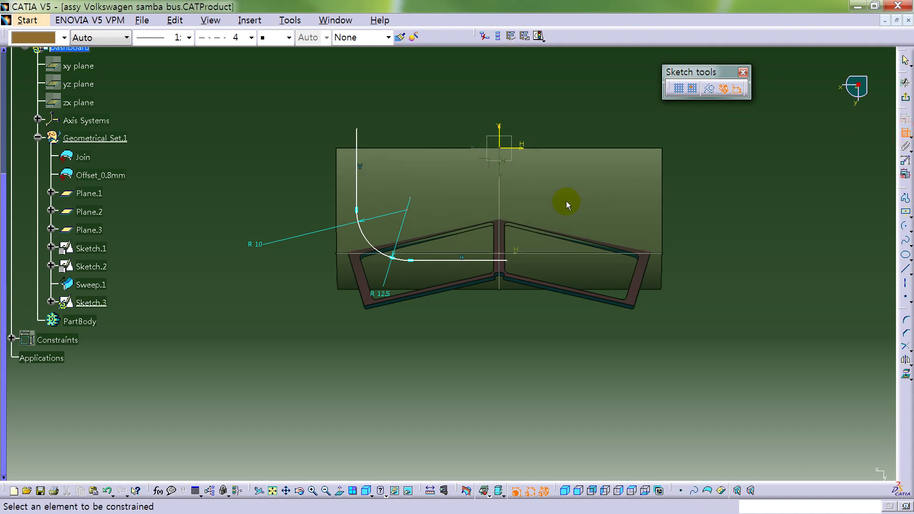
click(408, 210)
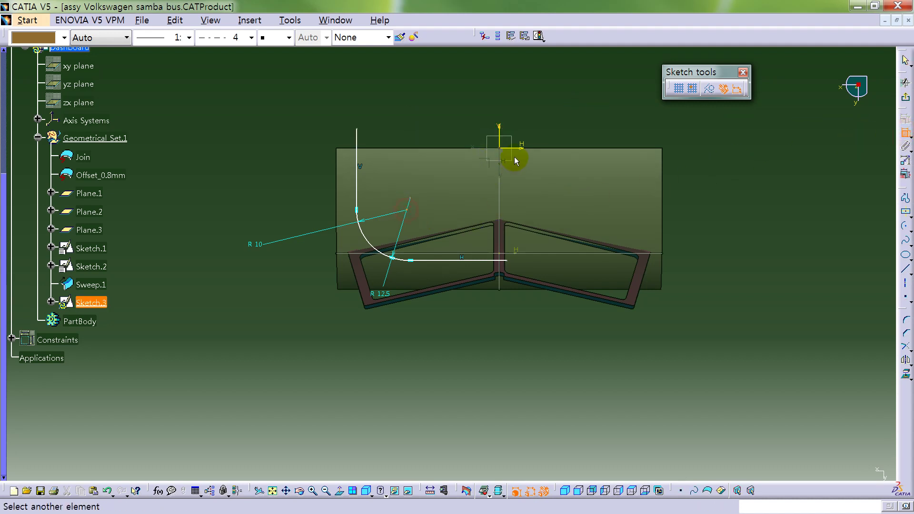
click(523, 149)
click(406, 174)
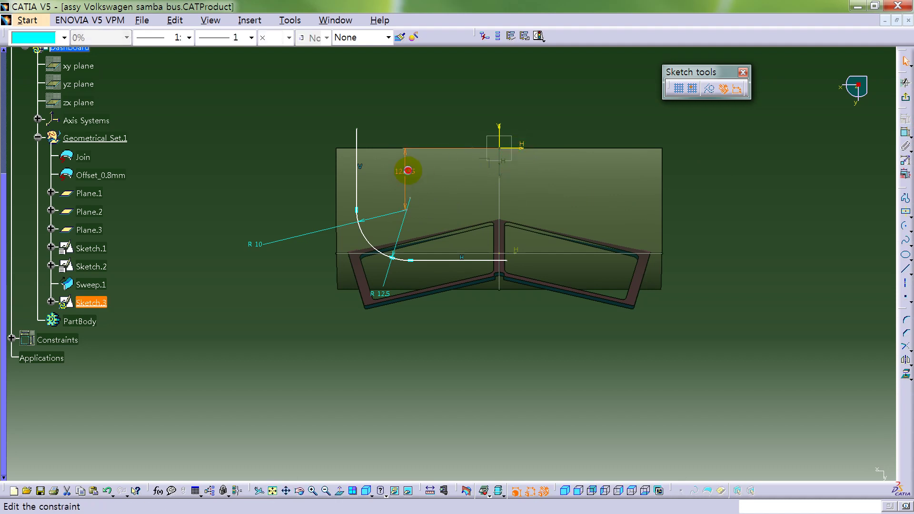
double_click(405, 172)
text(14)
key(Return)
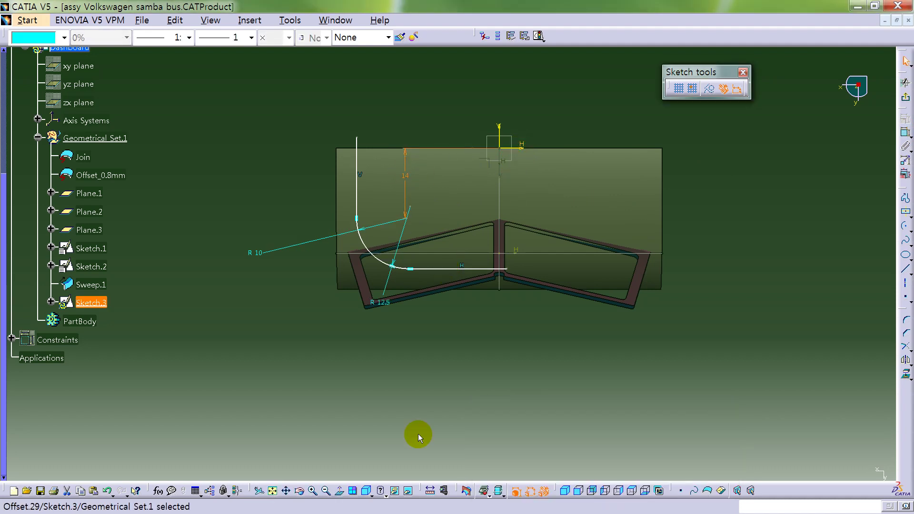
click(515, 379)
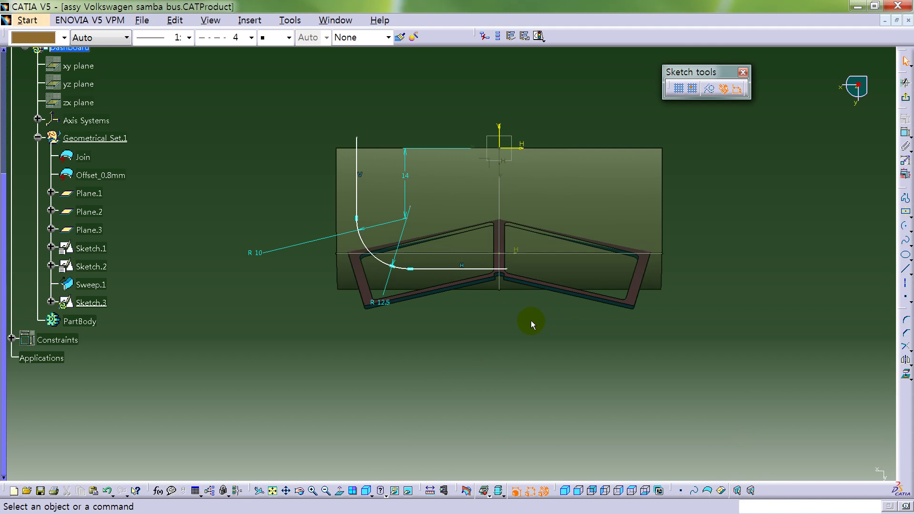
Dimension the distance between the horizontal axis and the profile's horizontal end line as 26 mm
click(522, 151)
ctrl+click(479, 270)
click(905, 133)
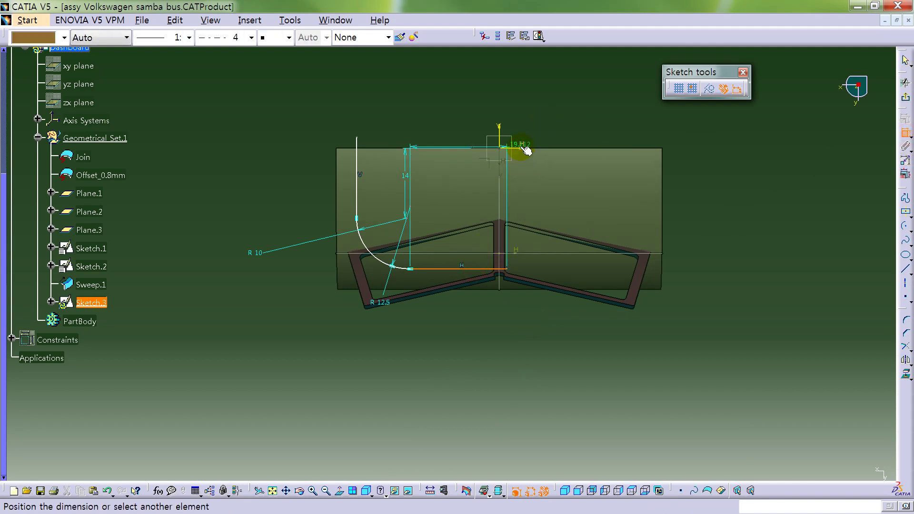
click(710, 201)
double_click(705, 197)
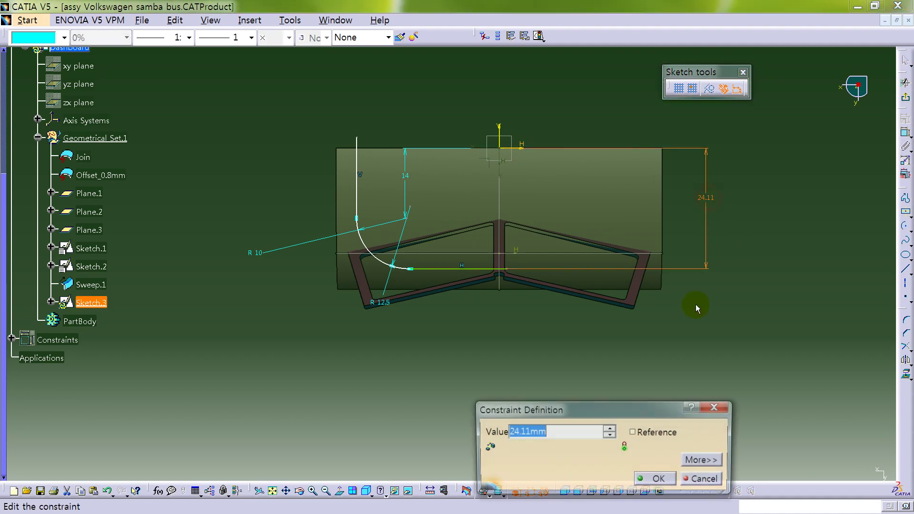
text(26)
key(Return)
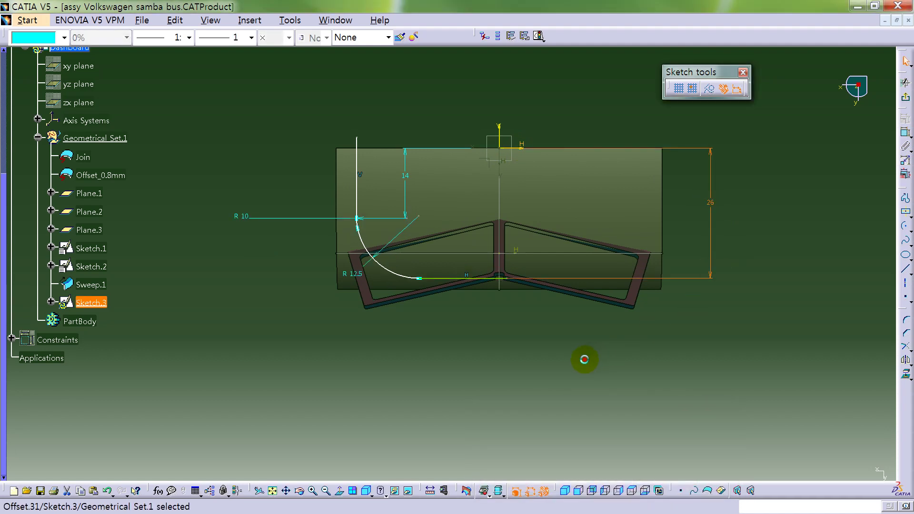
click(584, 361)
click(357, 152)
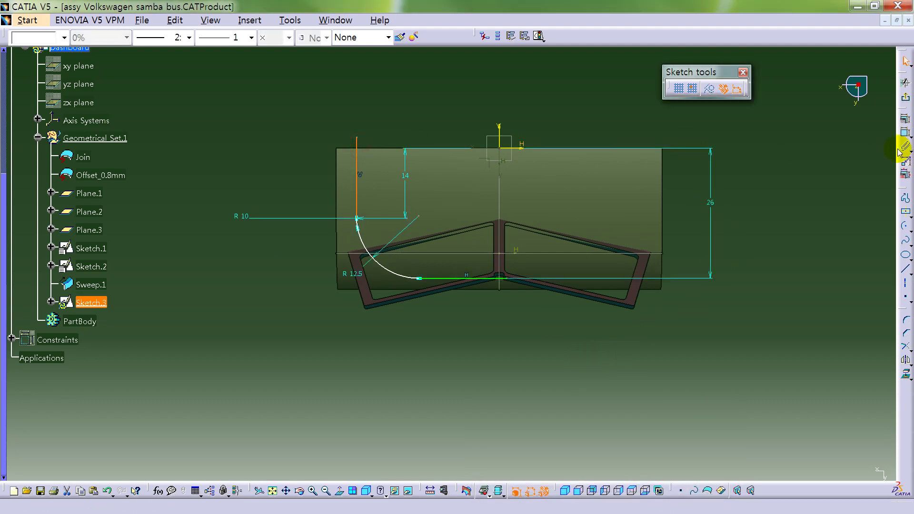
click(904, 132)
click(503, 126)
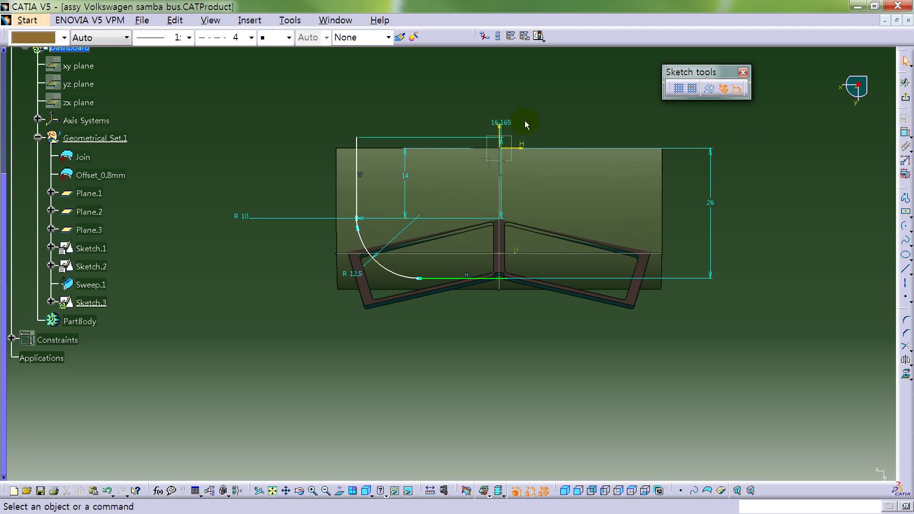
click(511, 125)
key(Delete)
Dimension the vertical line's distance from the vertical axis as 62/2, giving 31 mm
click(905, 132)
click(350, 142)
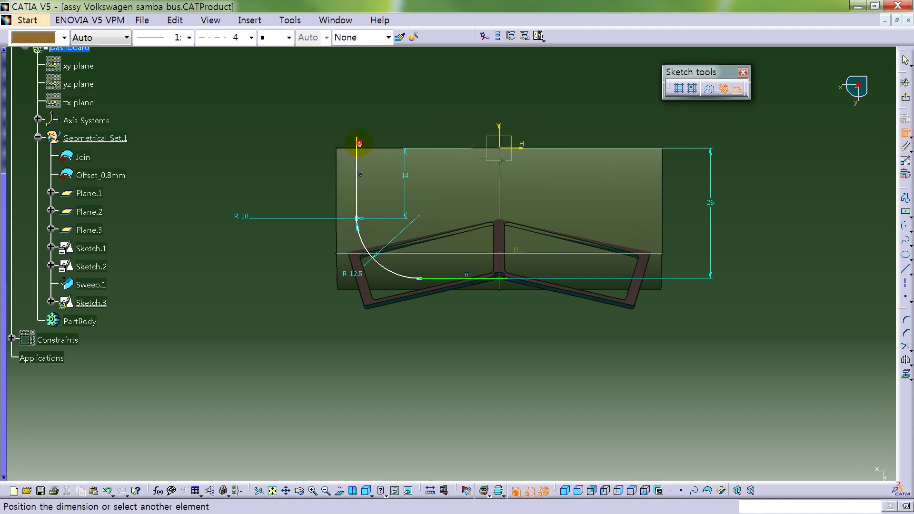
click(500, 126)
click(458, 125)
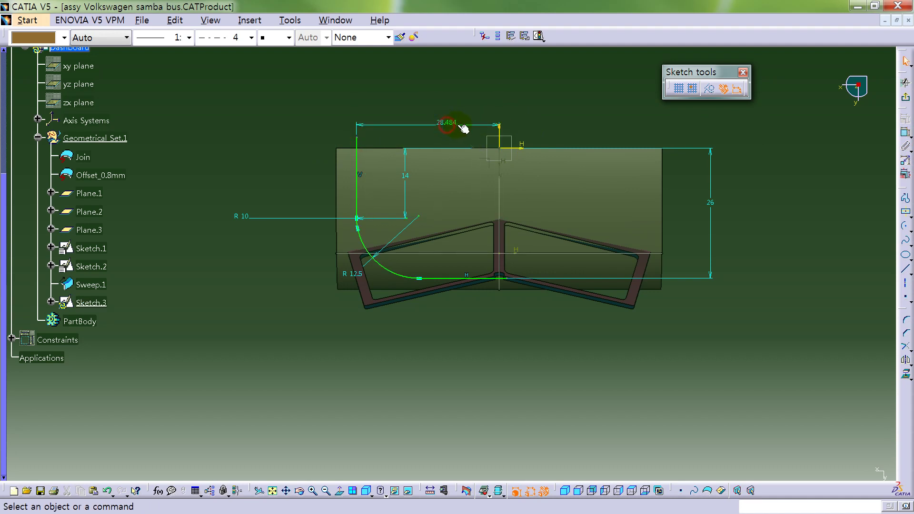
double_click(447, 123)
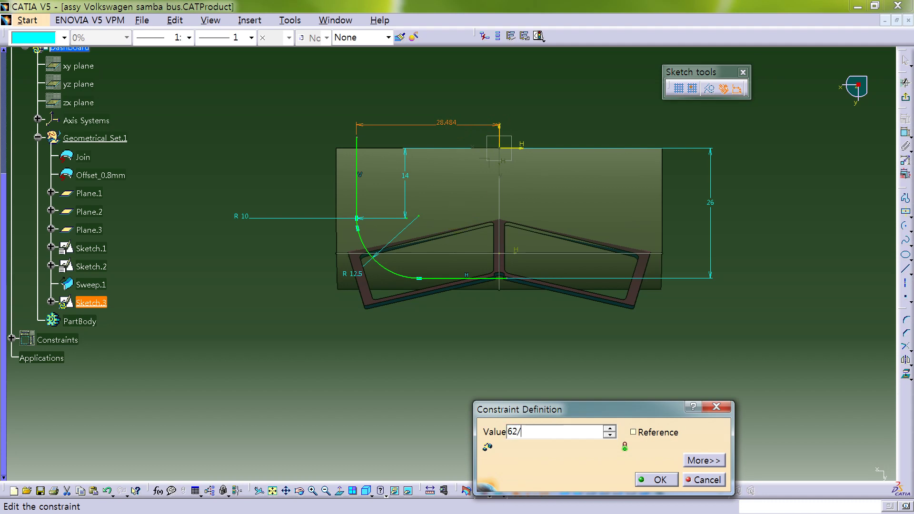
key(Return)
click(518, 376)
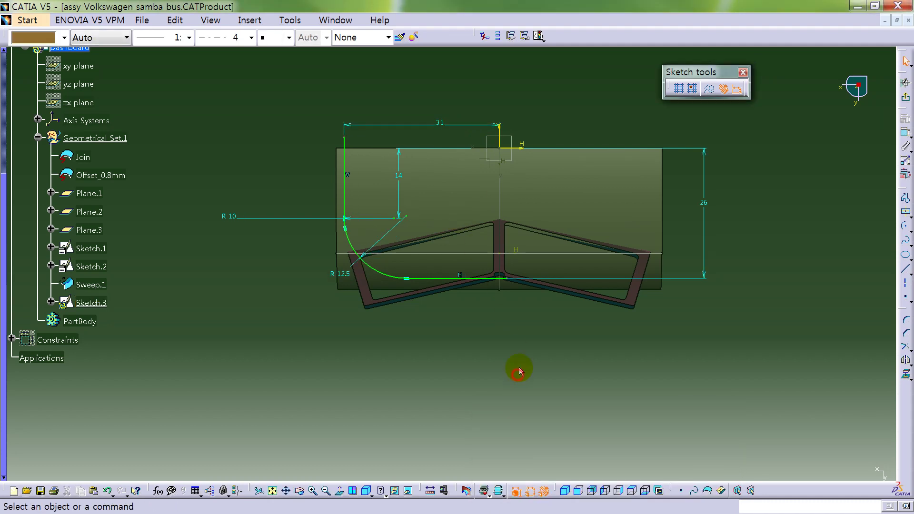
Mirror the vertical line and the two arcs about the vertical axis
click(361, 254)
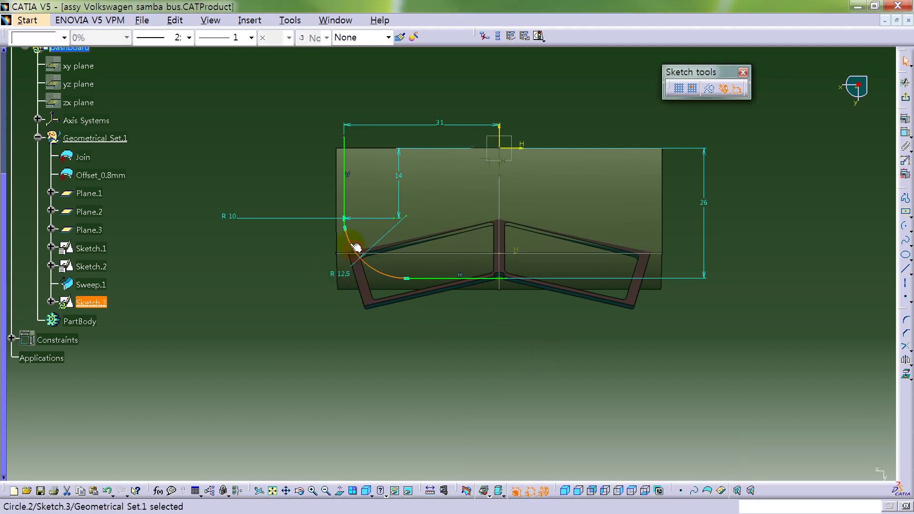
ctrl+click(346, 225)
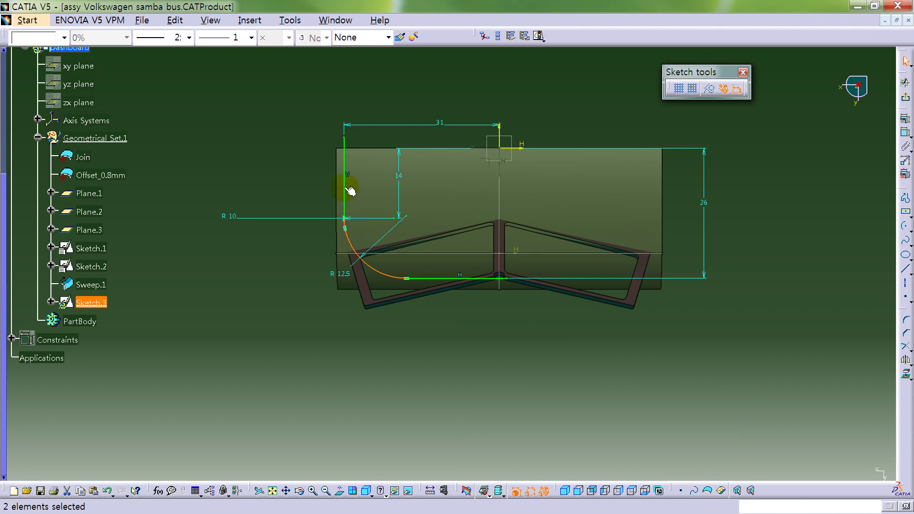
click(905, 360)
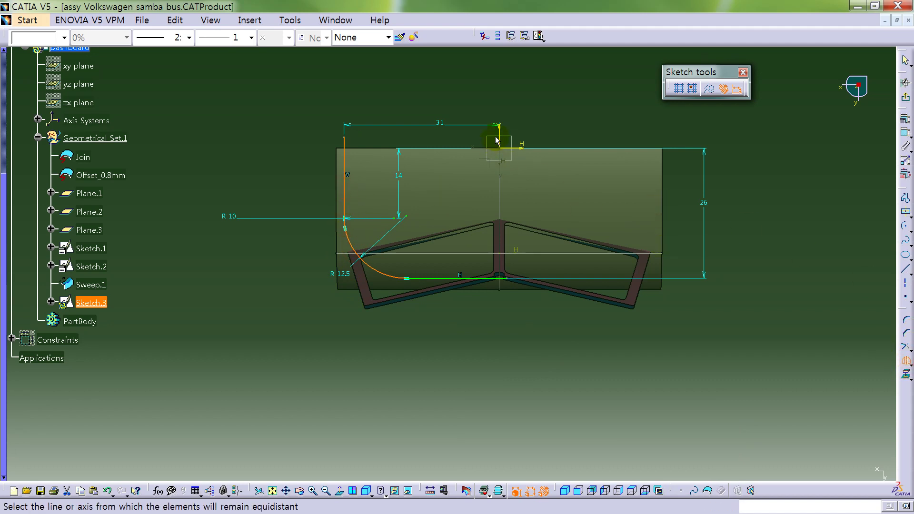
click(499, 143)
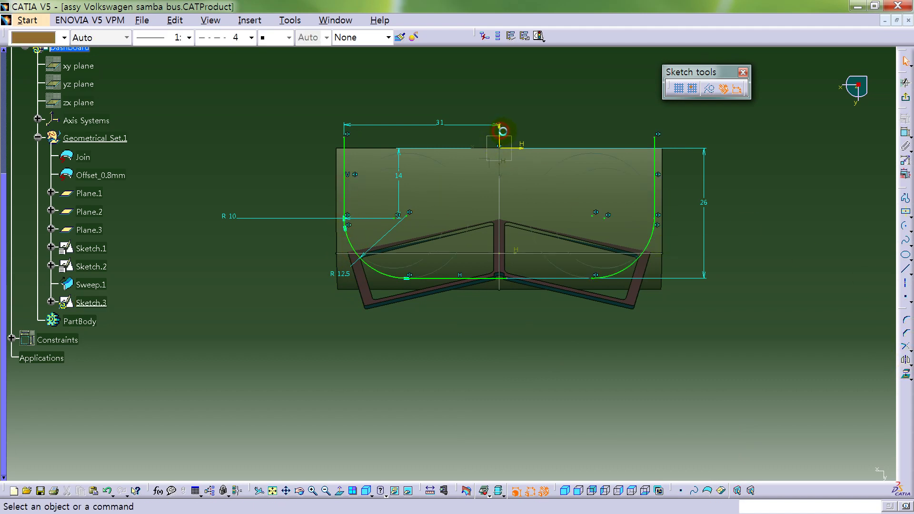
Trim the horizontal line and the mirrored arc together to make the outline continuous
click(903, 348)
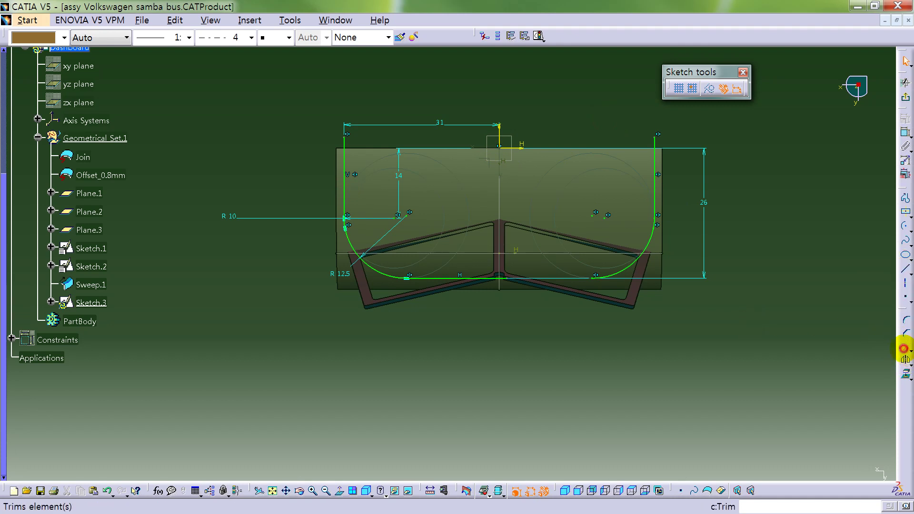
click(500, 278)
click(618, 271)
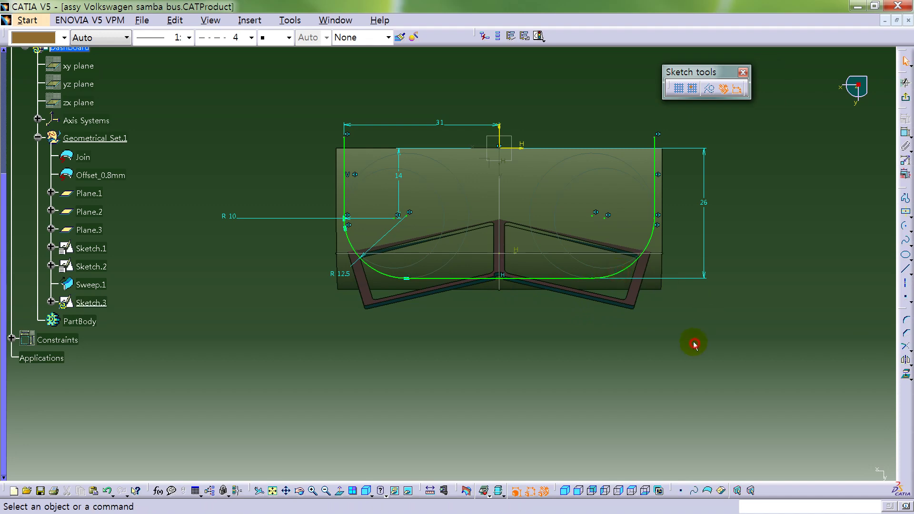
Exit the sketch and extrude the symmetric outline into a surface
click(905, 97)
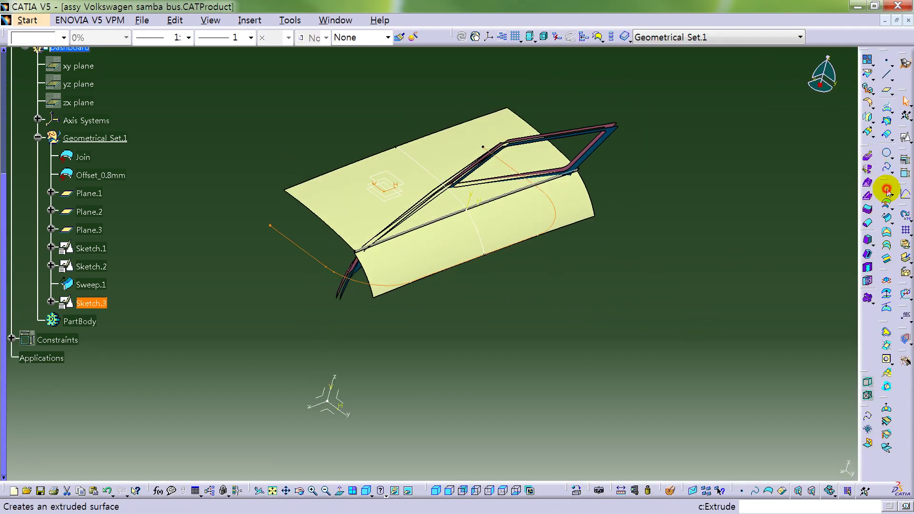
click(885, 190)
click(680, 322)
Extrude the swept surface's straight edge opposite the curved outline by 20 mm, using an edge of the outline extrusion as direction
middle_drag(291, 322, 667, 238)
click(886, 191)
click(542, 318)
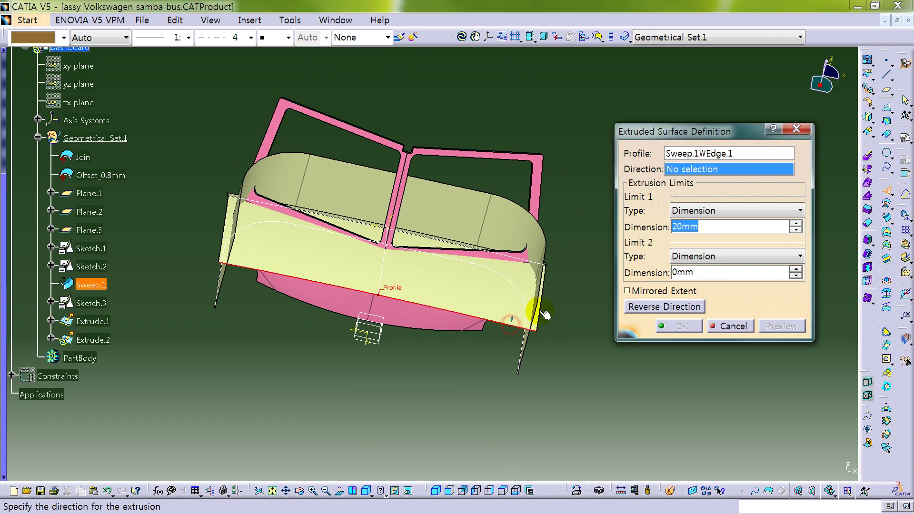
click(528, 320)
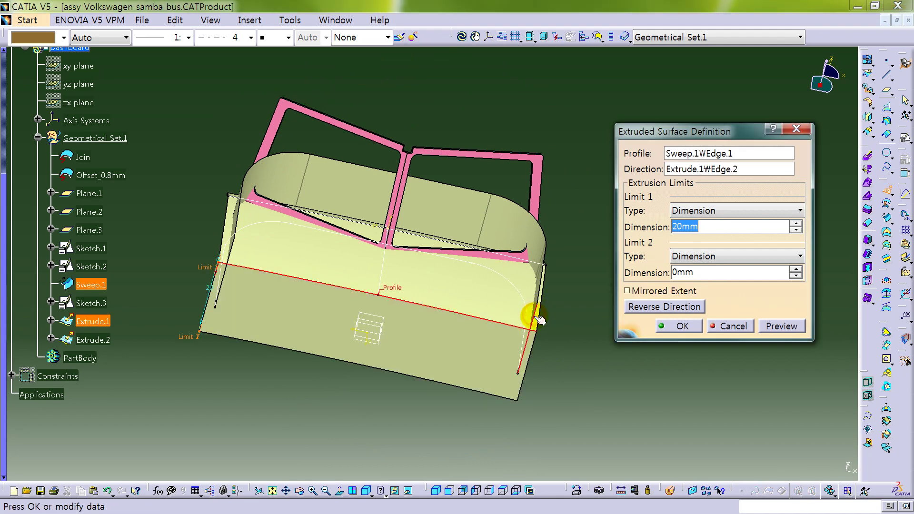
click(681, 326)
Trim Sweep.1, Extrude.1 and Extrude.2 together, keeping the top, the curved side wall and the flat face as one shell
middle_drag(605, 309, 661, 198)
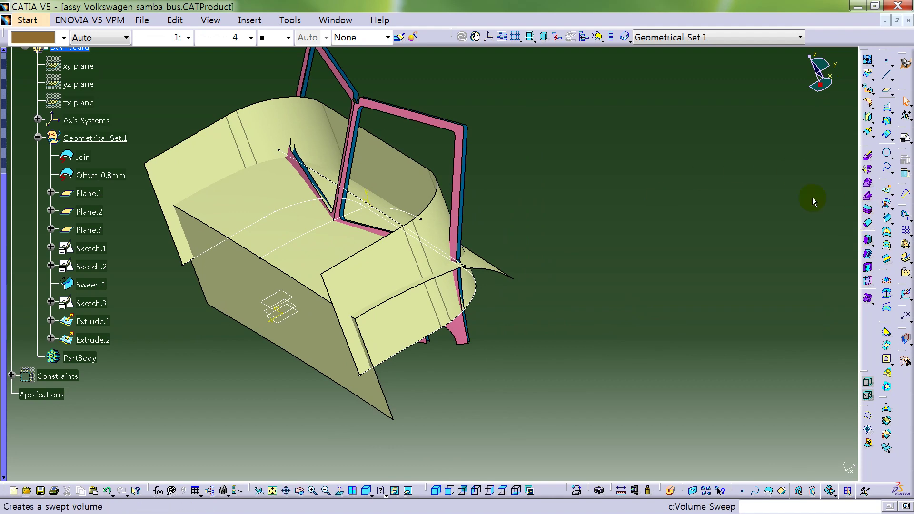
click(869, 74)
click(887, 87)
click(405, 186)
click(405, 186)
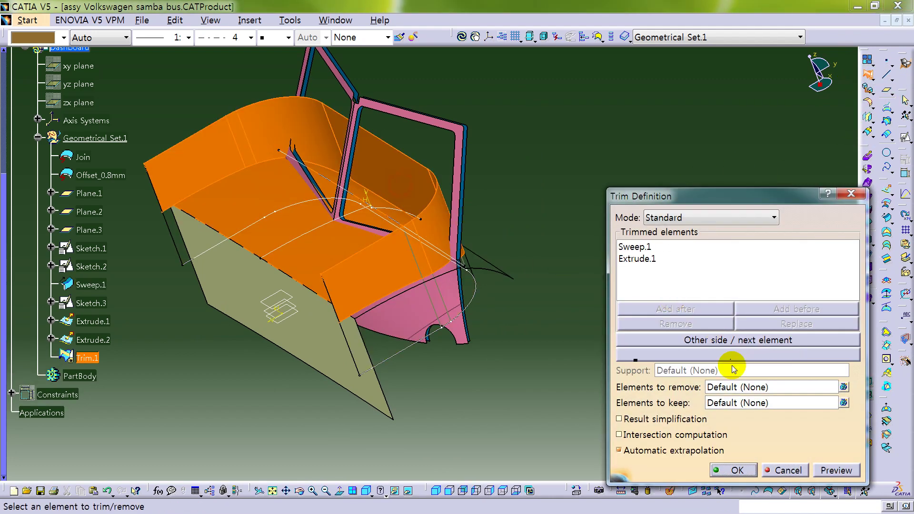
click(633, 353)
click(307, 303)
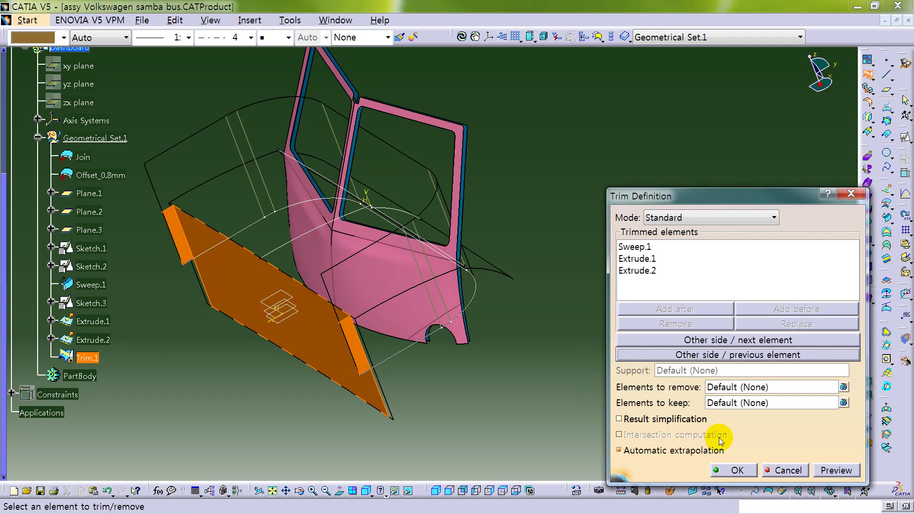
click(742, 357)
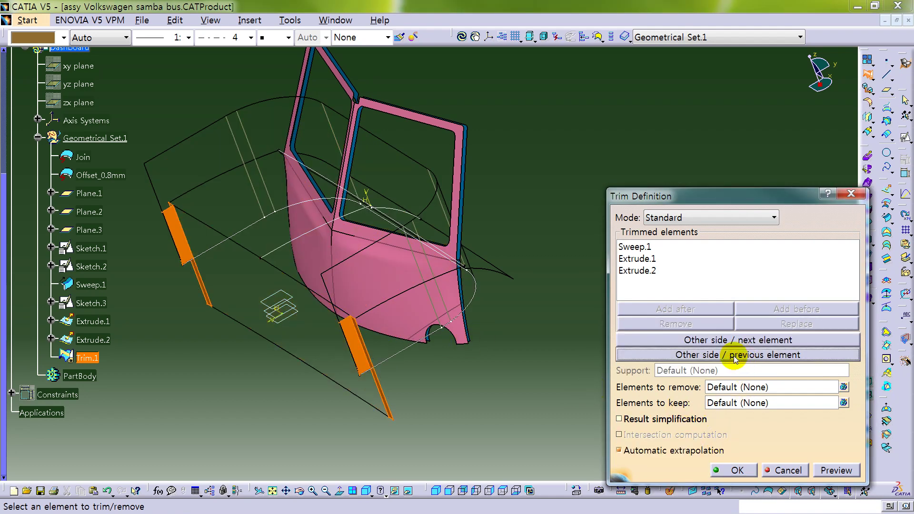
click(735, 357)
click(740, 339)
click(736, 469)
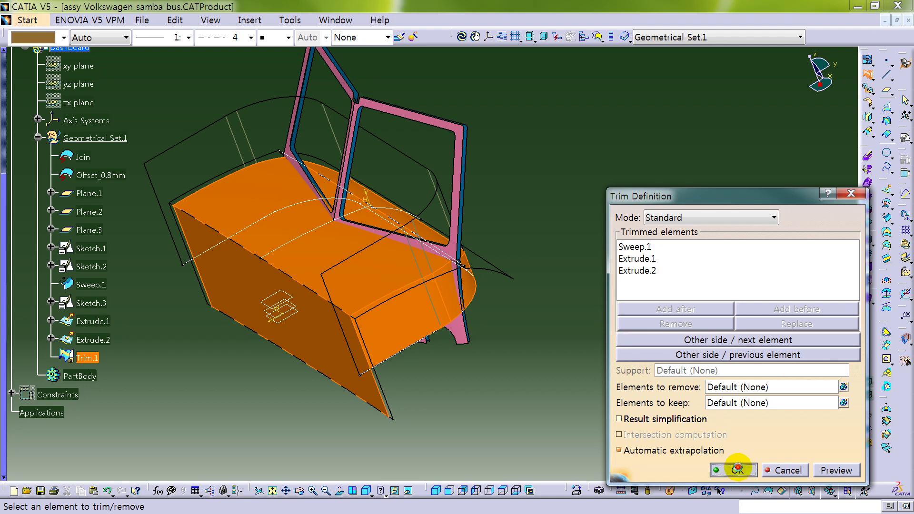
Split the trimmed shell with the lower reference plane, keeping the upper portion
click(871, 76)
click(886, 85)
click(351, 255)
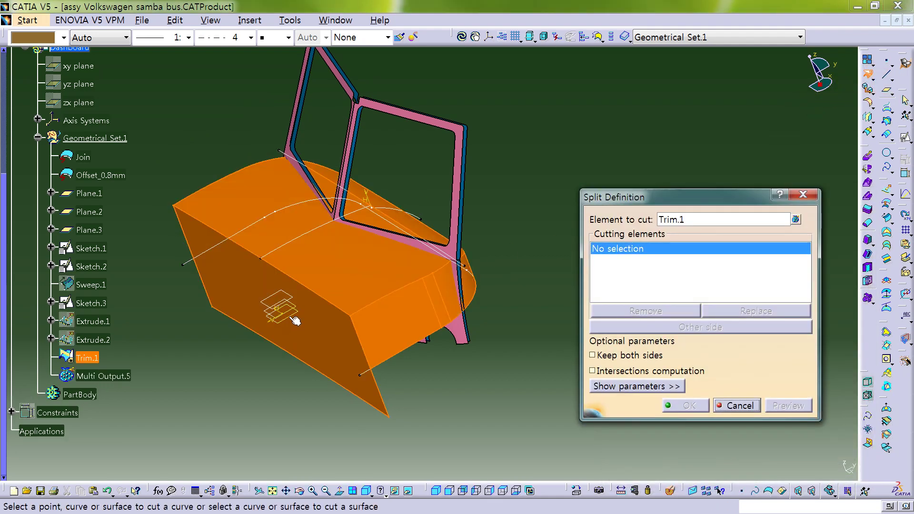
click(294, 318)
click(685, 405)
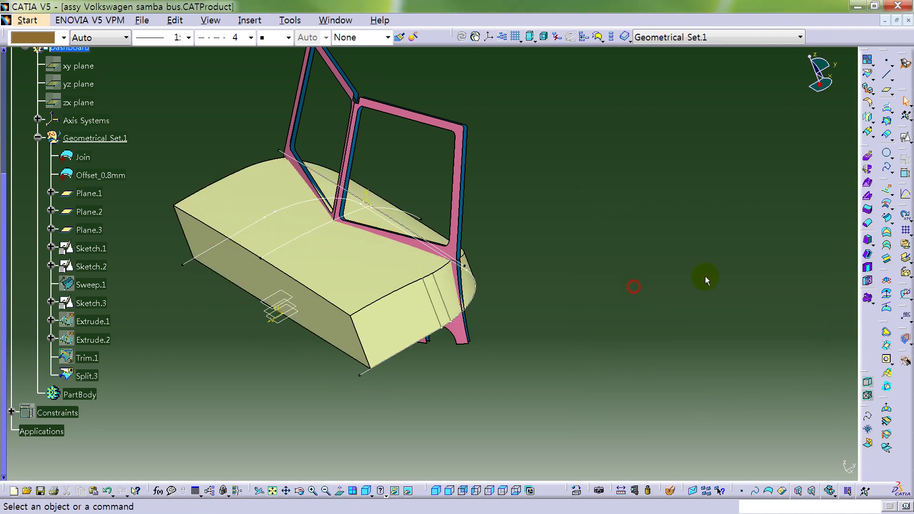
Close the split surface into a volume with Close Surface
click(867, 223)
click(377, 261)
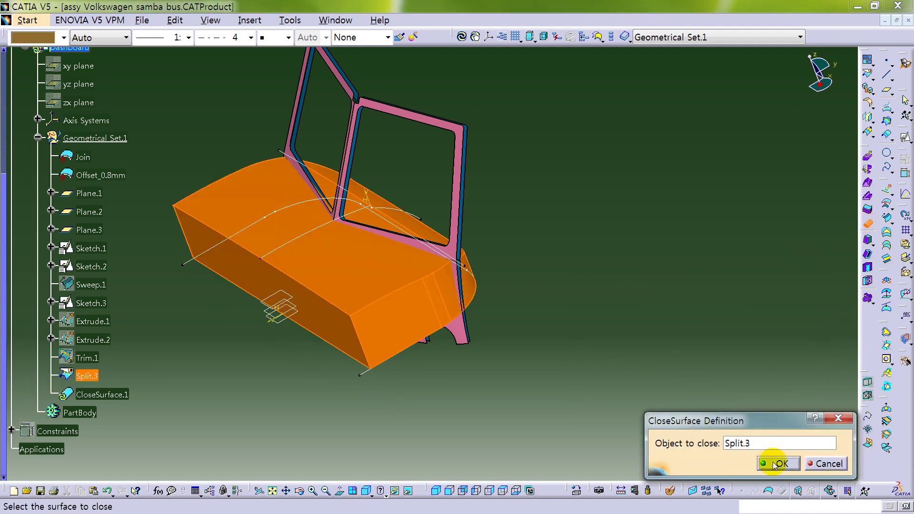
click(771, 464)
Hide the construction elements from Sketch.1 through Split.3
click(87, 378)
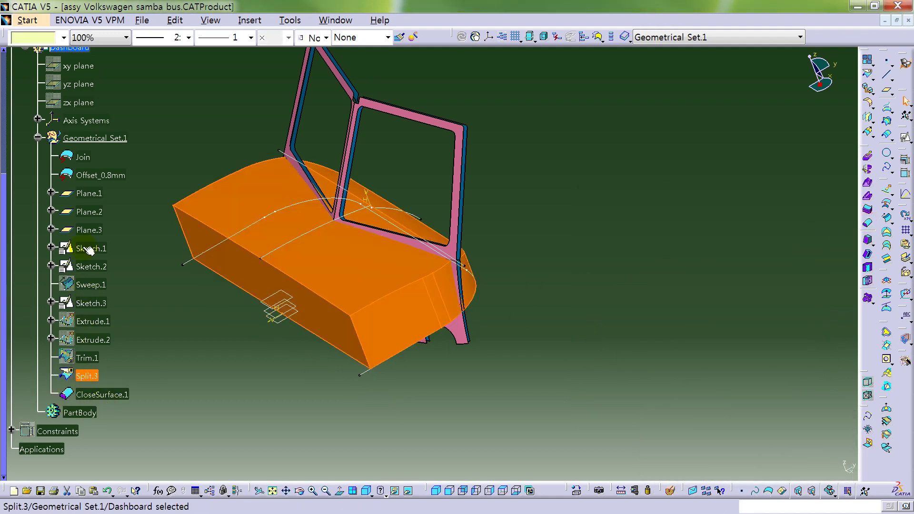
shift+click(88, 248)
right_click(82, 245)
click(142, 278)
Fillet the long crease edge across the dashboard top below the windshield with a 1 mm radius, keeping the neighbouring parallel edge
middle_drag(587, 300, 459, 292)
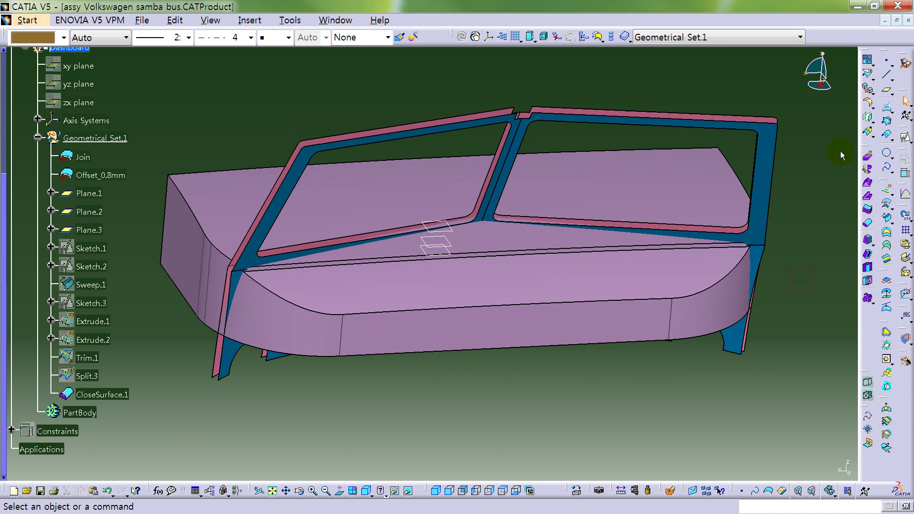
click(867, 103)
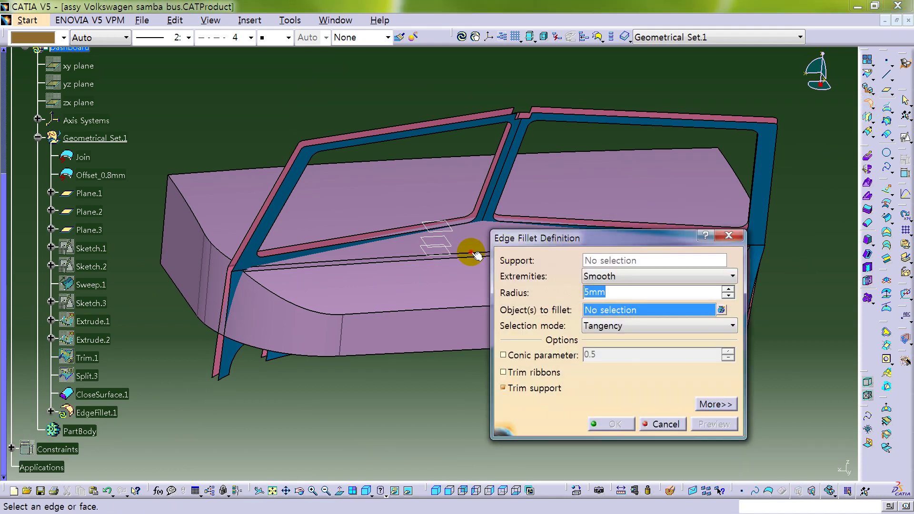
click(476, 255)
click(716, 404)
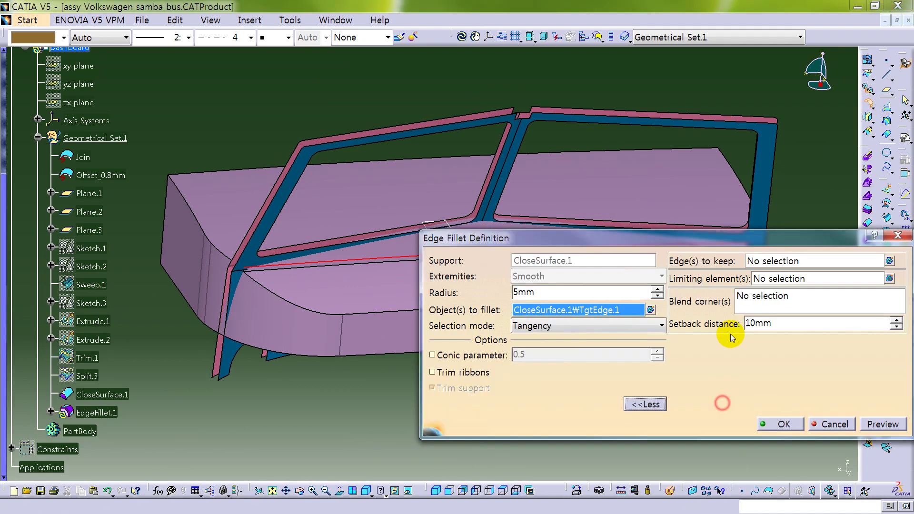
click(758, 263)
click(400, 265)
click(567, 291)
key(shift+Home)
text(1mm)
key(Return)
click(530, 388)
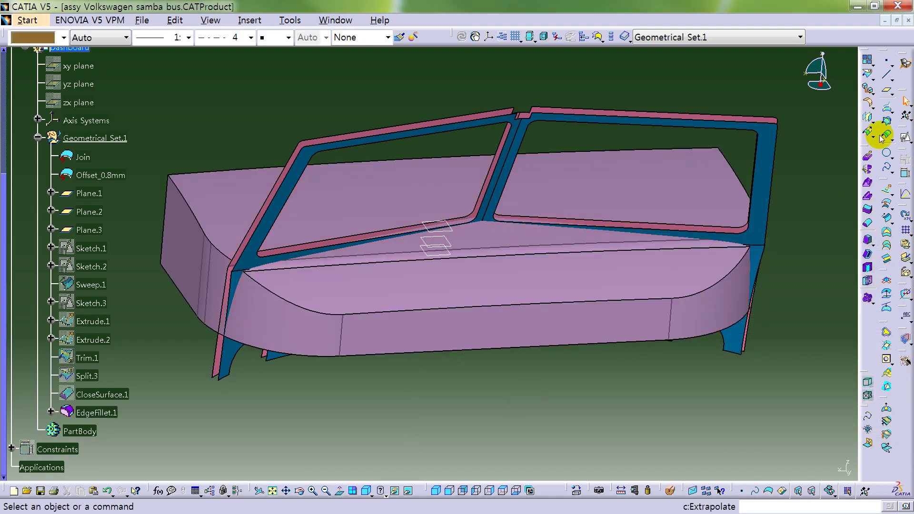
Fillet the remaining parallel crease edge across the dashboard top with a 1 mm radius
click(867, 103)
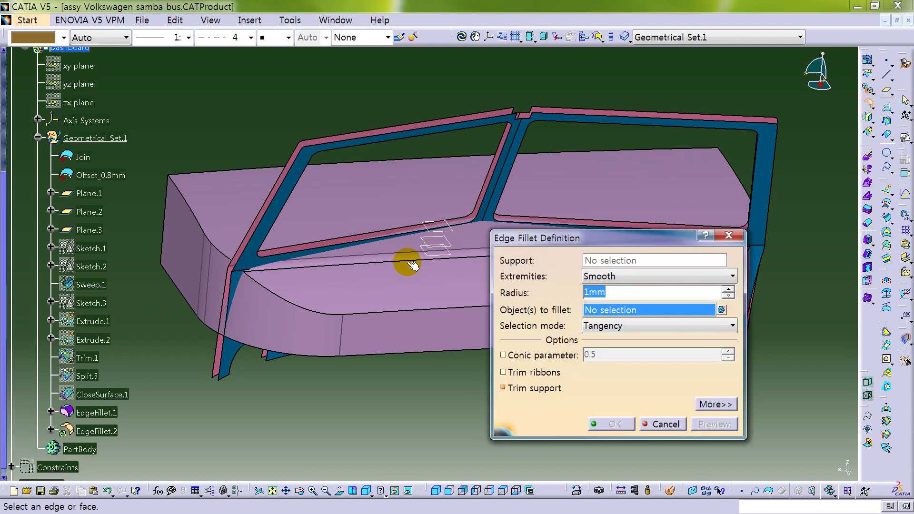
click(408, 261)
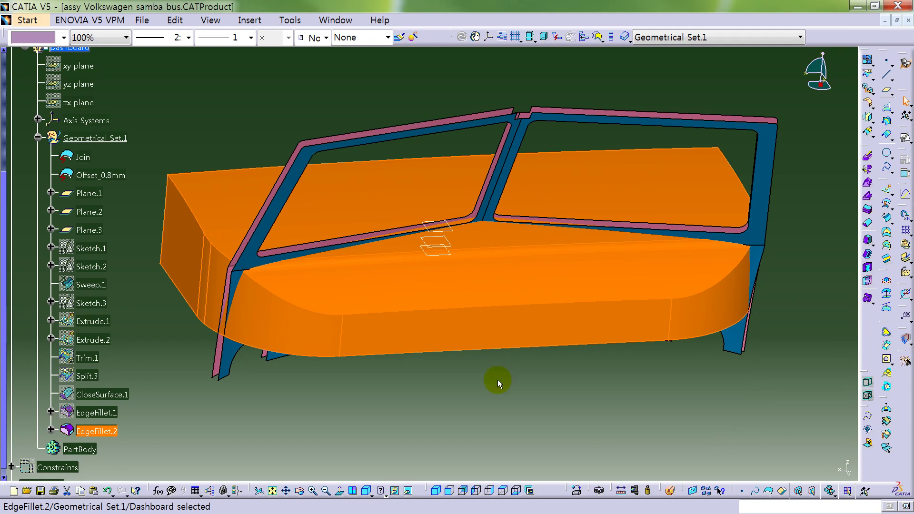
click(498, 379)
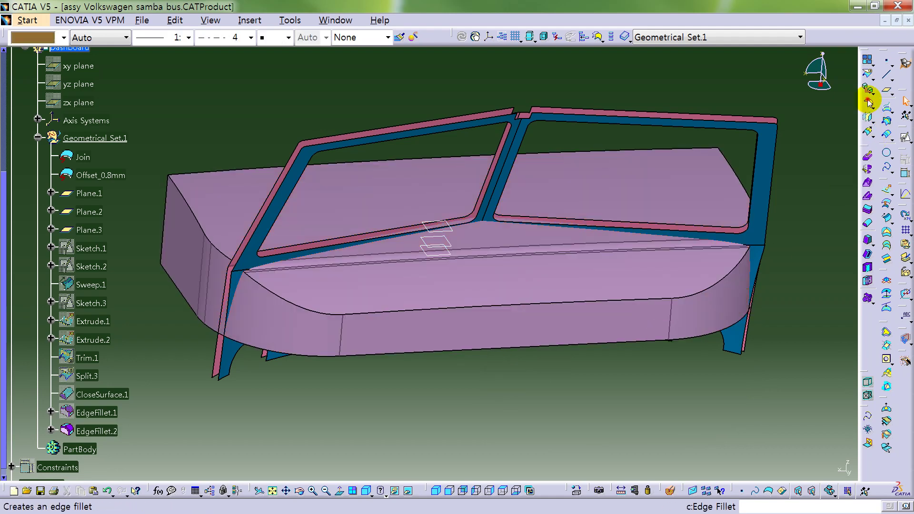
Fillet the outer edge between the dashboard's top and its curved side wall with a 0.5 mm radius
click(869, 102)
click(197, 224)
text(0.5)
key(Return)
click(576, 371)
Split the filleted dashboard volume EdgeFillet.3 with Plane.2, keeping both sides
middle_drag(445, 374, 547, 297)
click(869, 75)
click(437, 279)
click(414, 273)
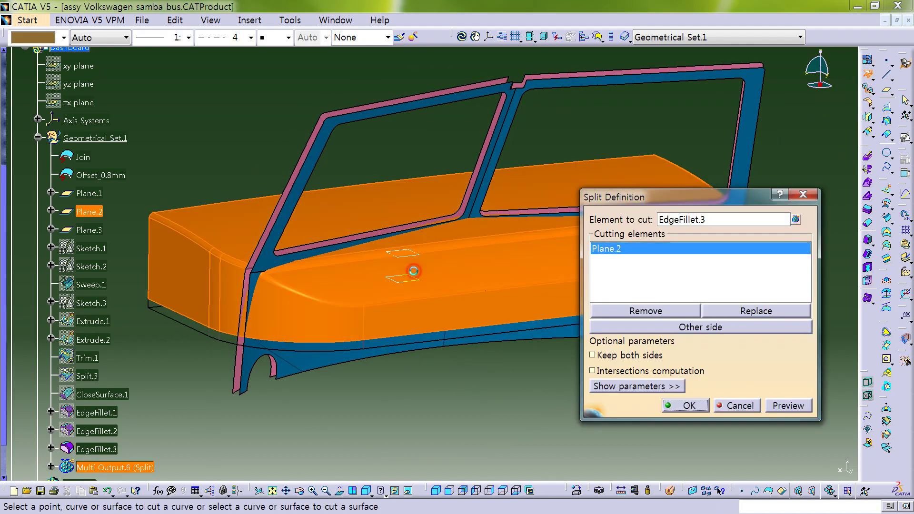
click(685, 404)
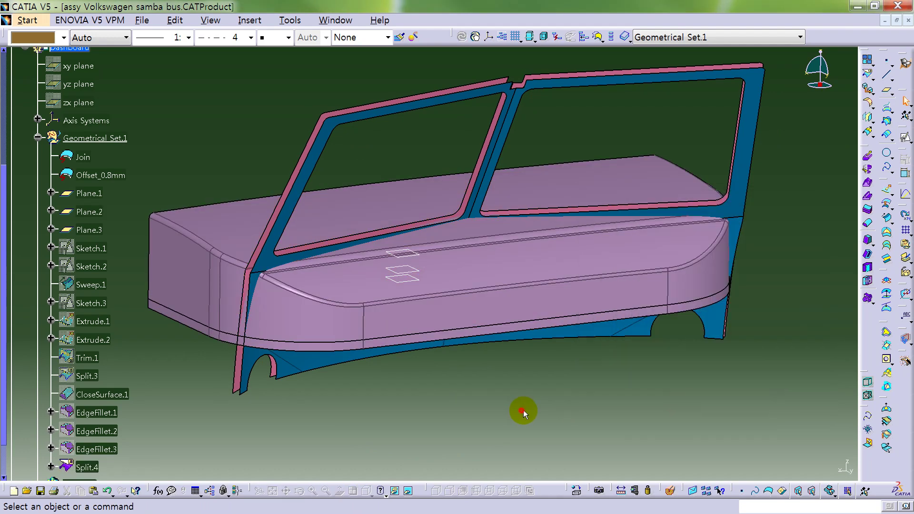
Split the upper dashboard portion Split.4 with Plane.3, keeping both sides
click(868, 75)
click(453, 254)
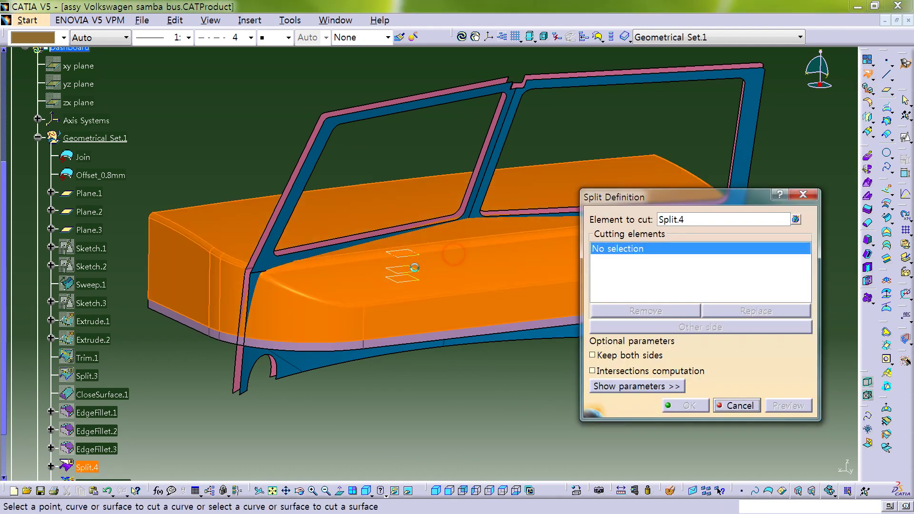
click(411, 259)
click(653, 355)
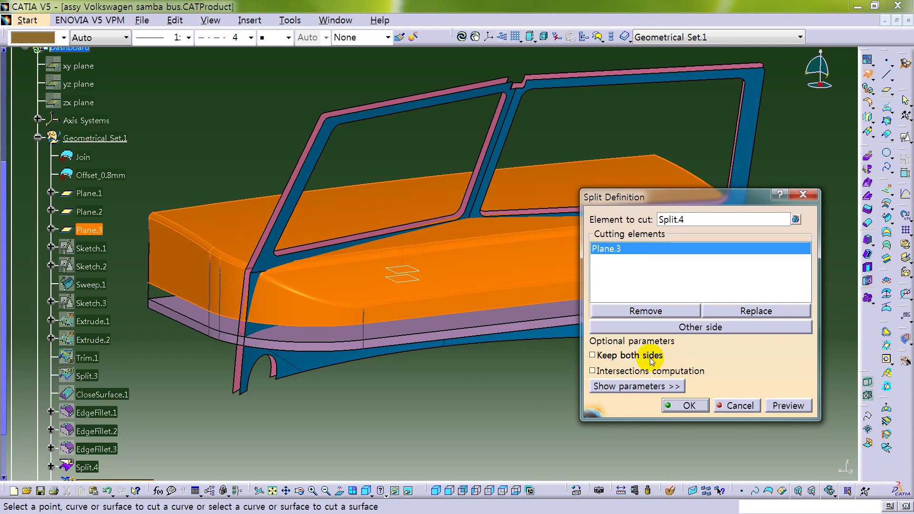
click(689, 405)
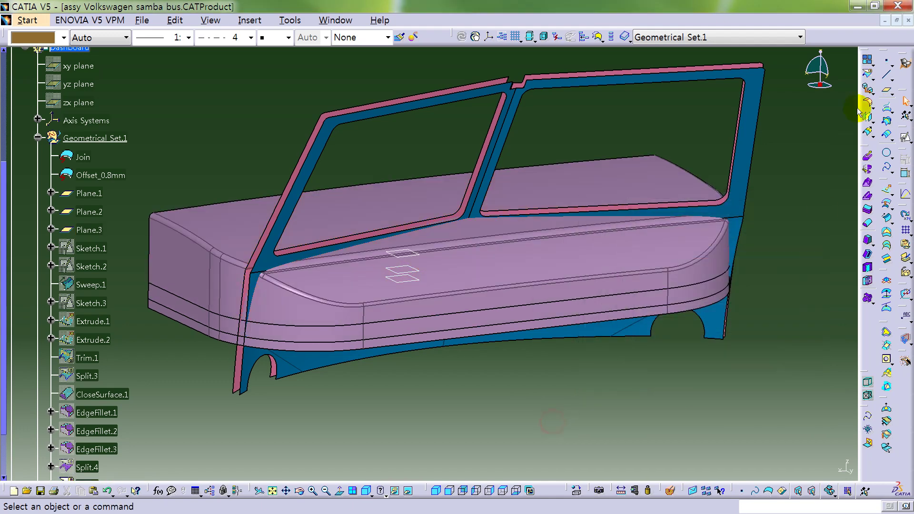